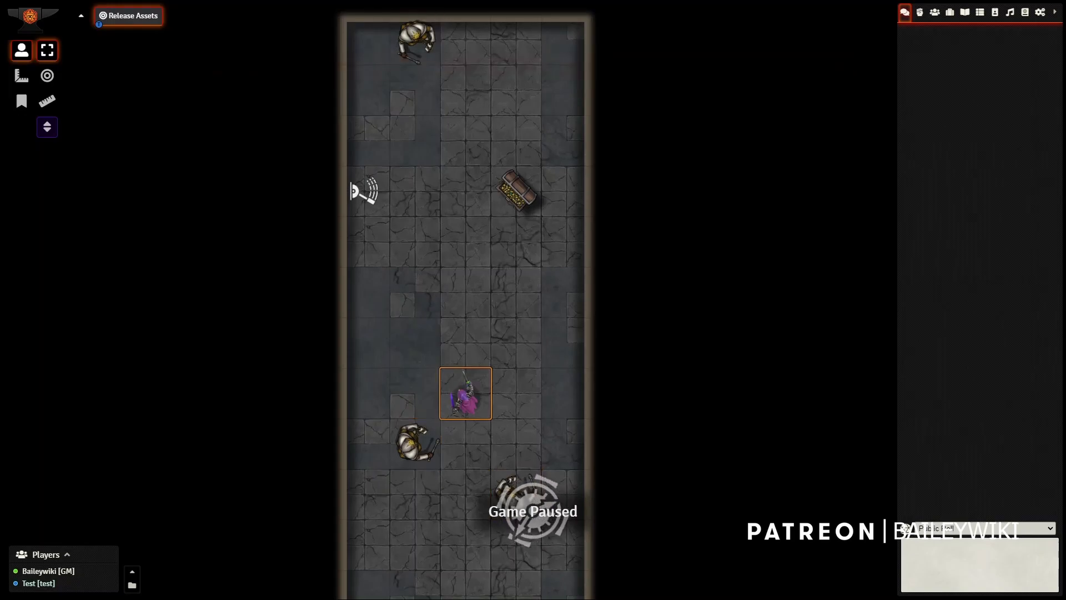
Step: Unpause the game and move the purple-cloaked token three spaces up and one space left, beside the wall lever
key("space")
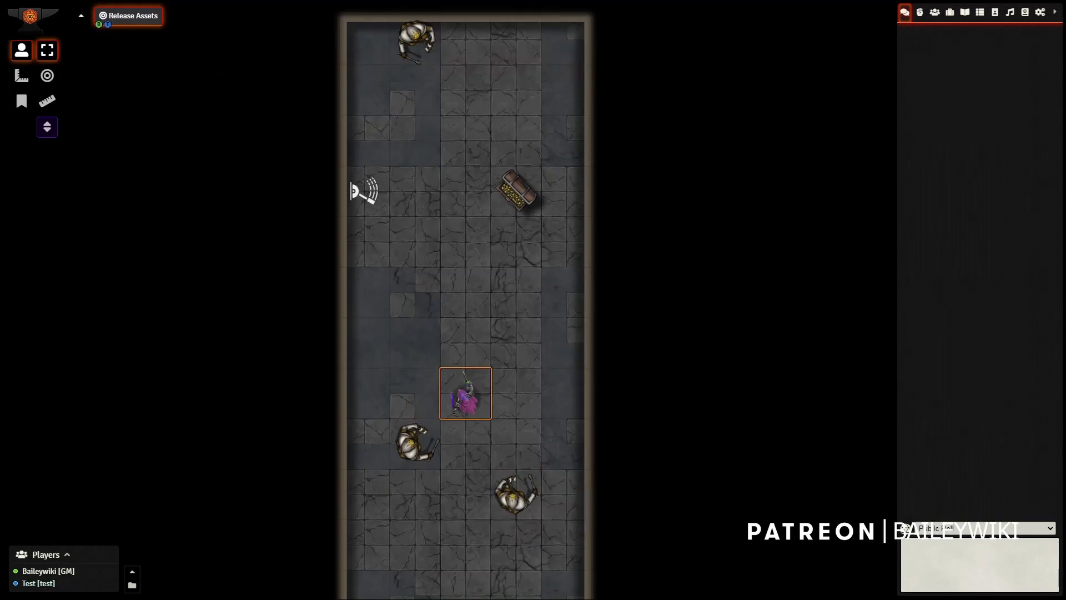
key("Up")
key("Up")
key("Left")
key("Up")
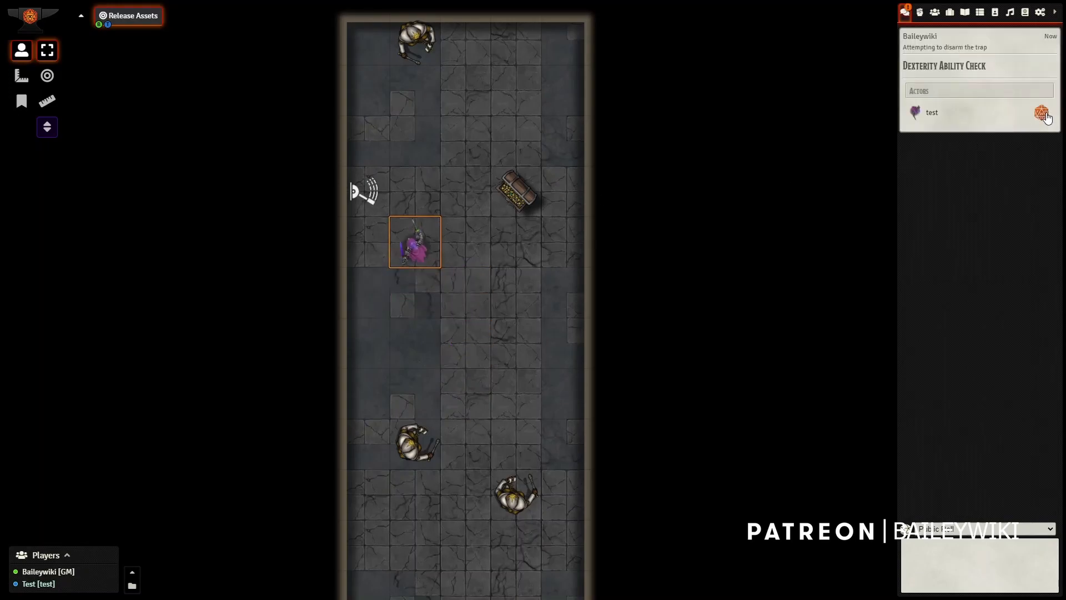
Step: Make normal public rolls for the Dexterity ability check to disarm the trap and the Flame Trap d15 Dexterity saving throw
left_click(1041, 113)
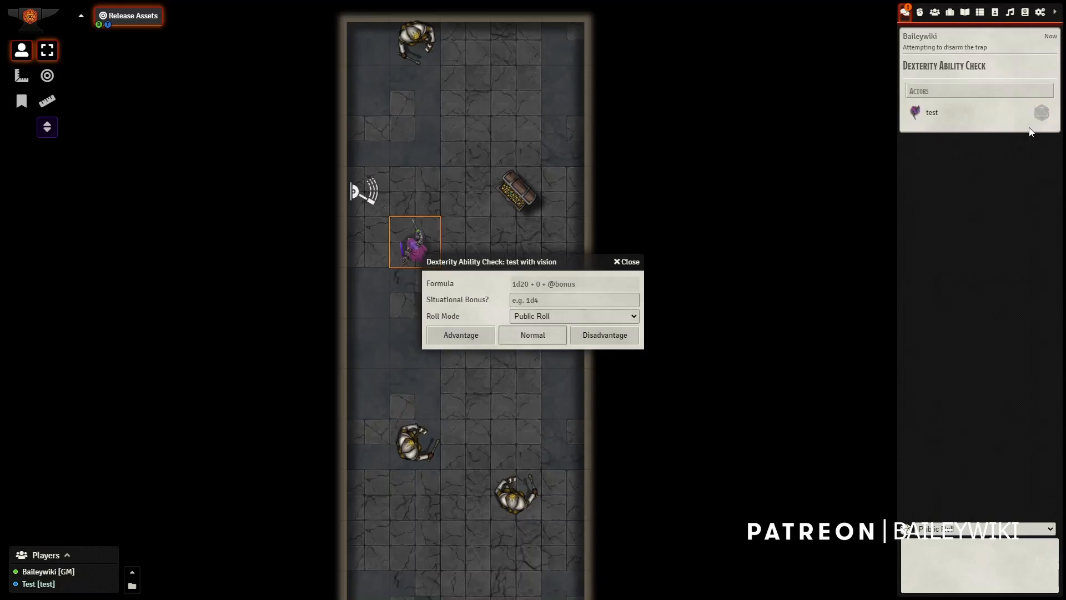
left_click(544, 333)
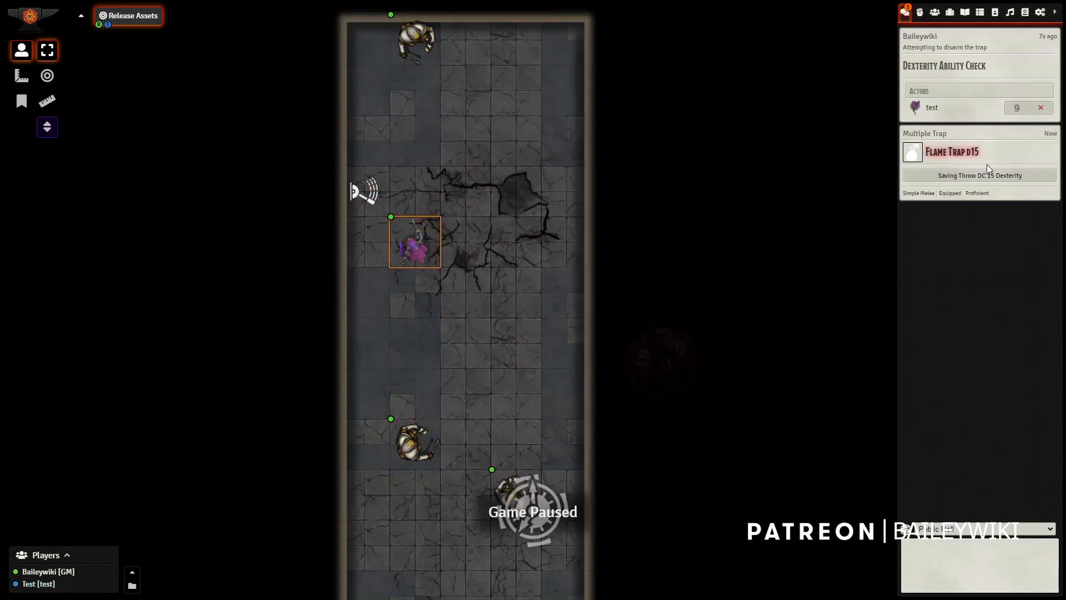
left_click(997, 175)
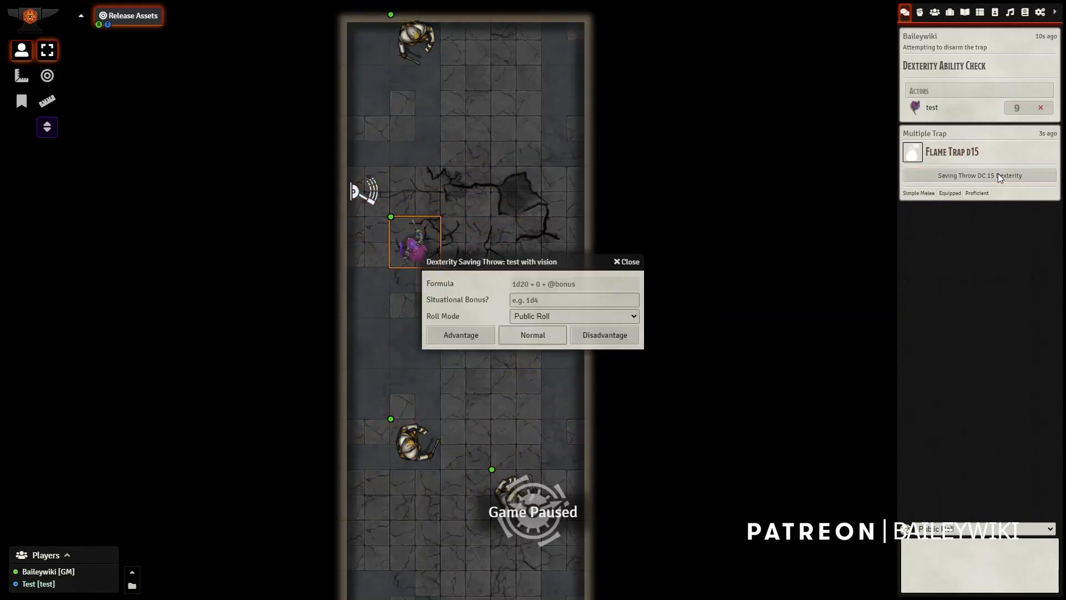
left_click(534, 336)
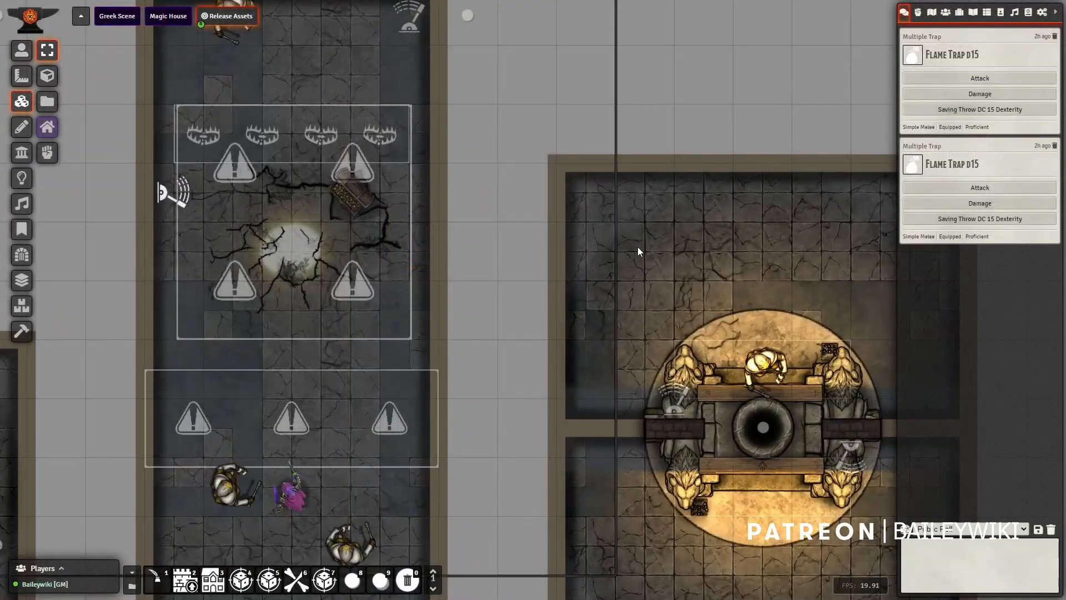
Step: Examine the trigger actions and the tag of the three-warning strip tile across the corridor near the purple token
left_click_drag(637, 247, 732, 230)
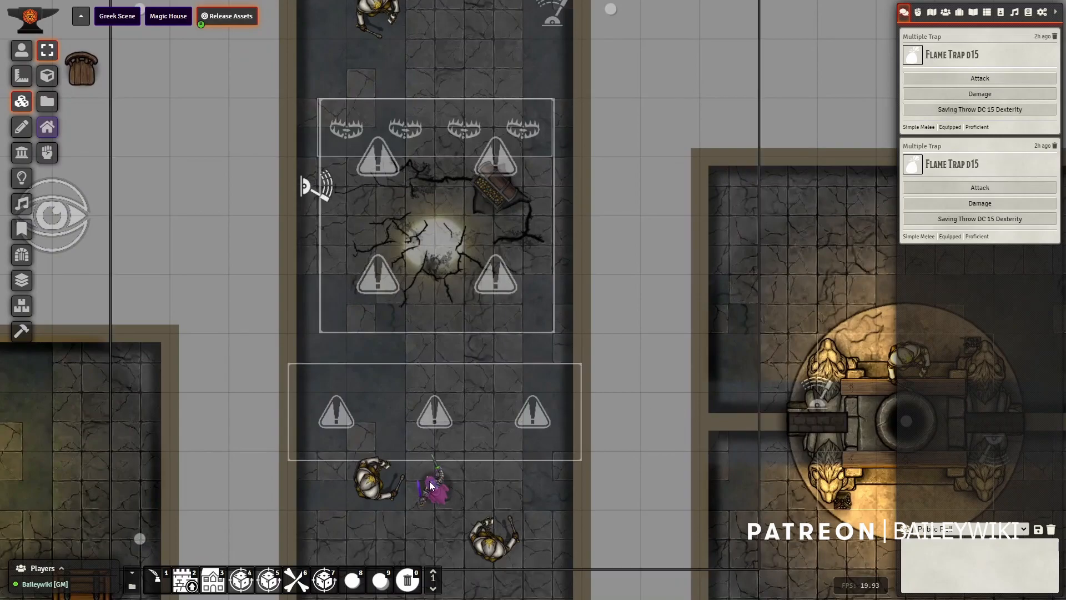
double_click(453, 400)
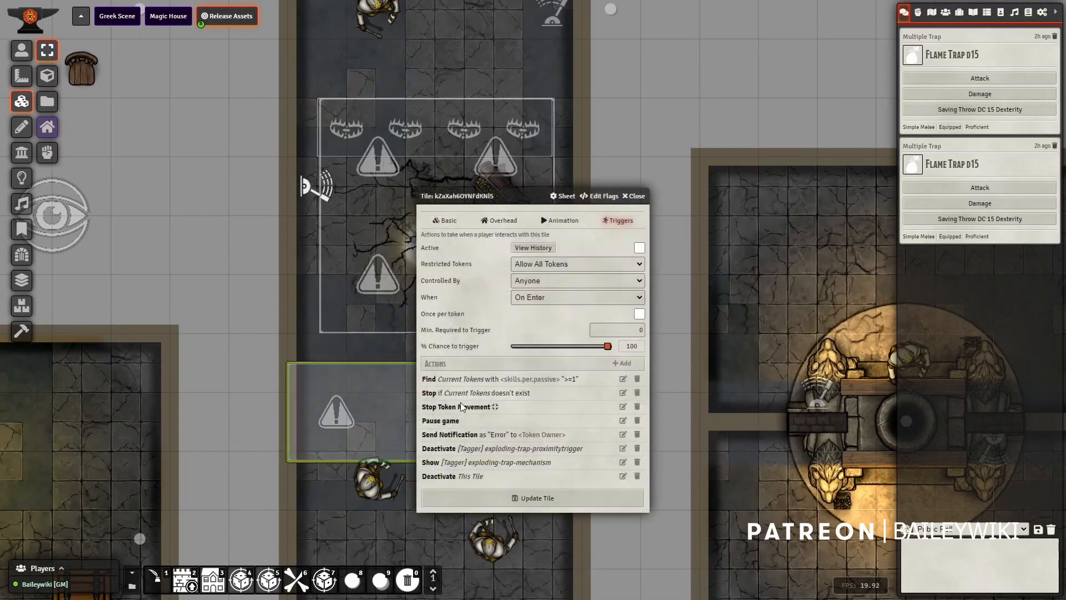
left_click(444, 222)
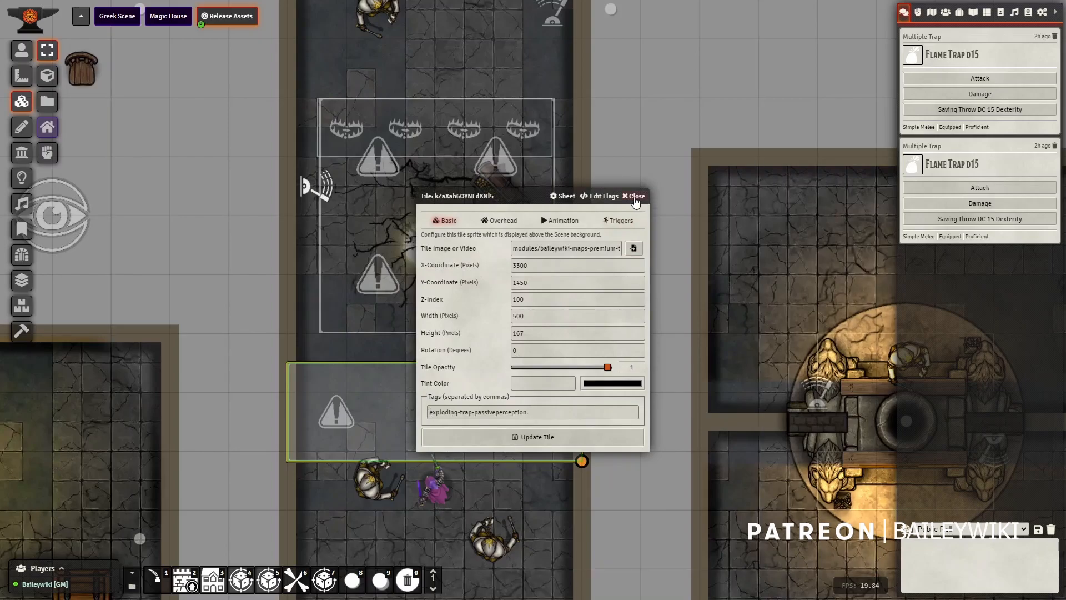
left_click(634, 196)
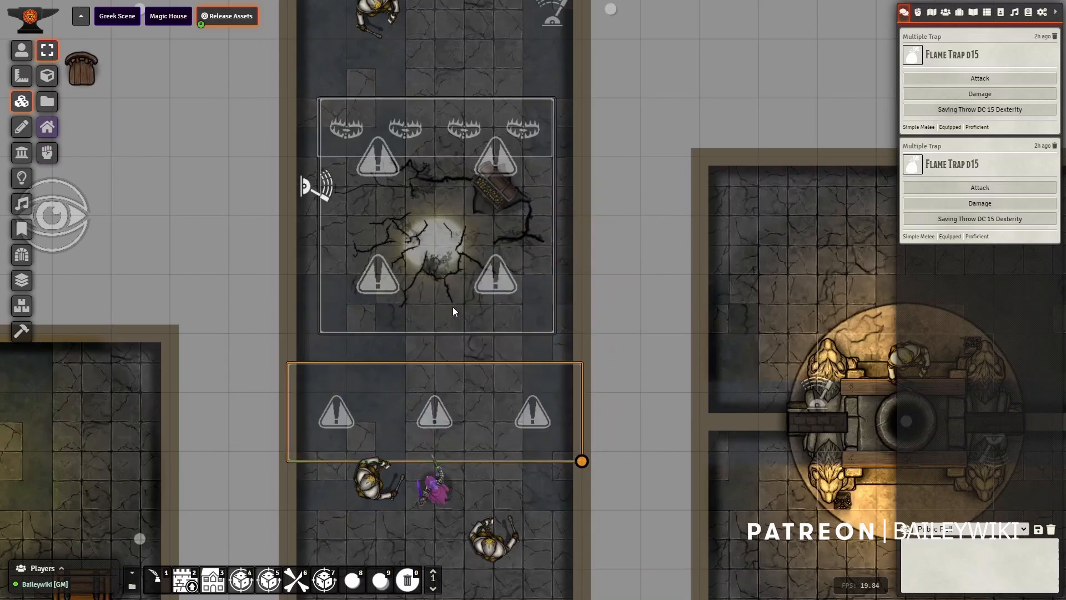
Step: Check the tags of the square four-warning tile around the cracked floor and of the lever on the corridor wall
left_click(471, 302)
double_click(471, 302)
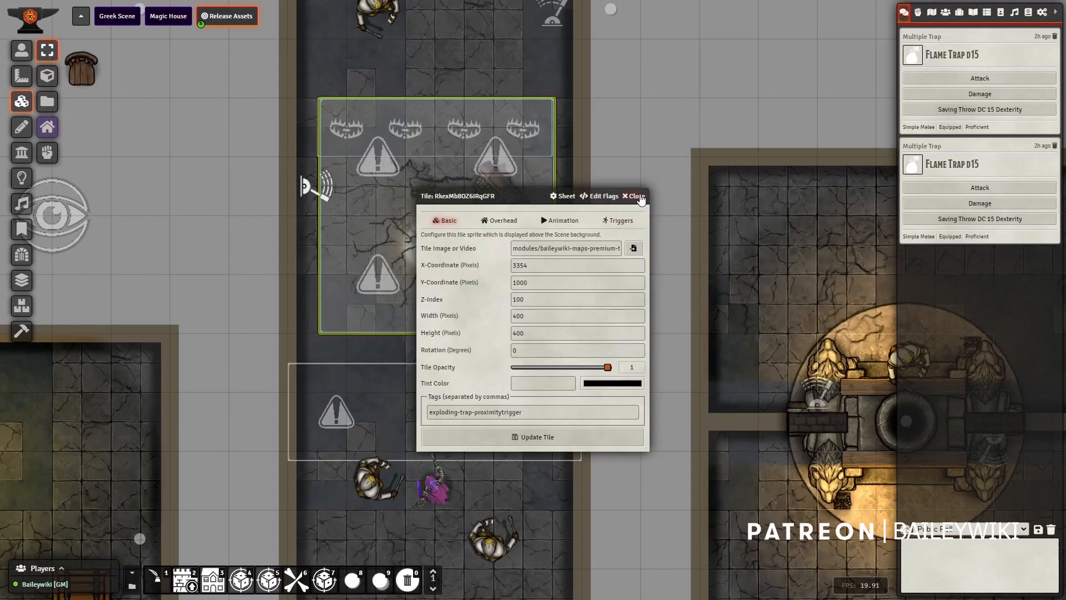
left_click(642, 200)
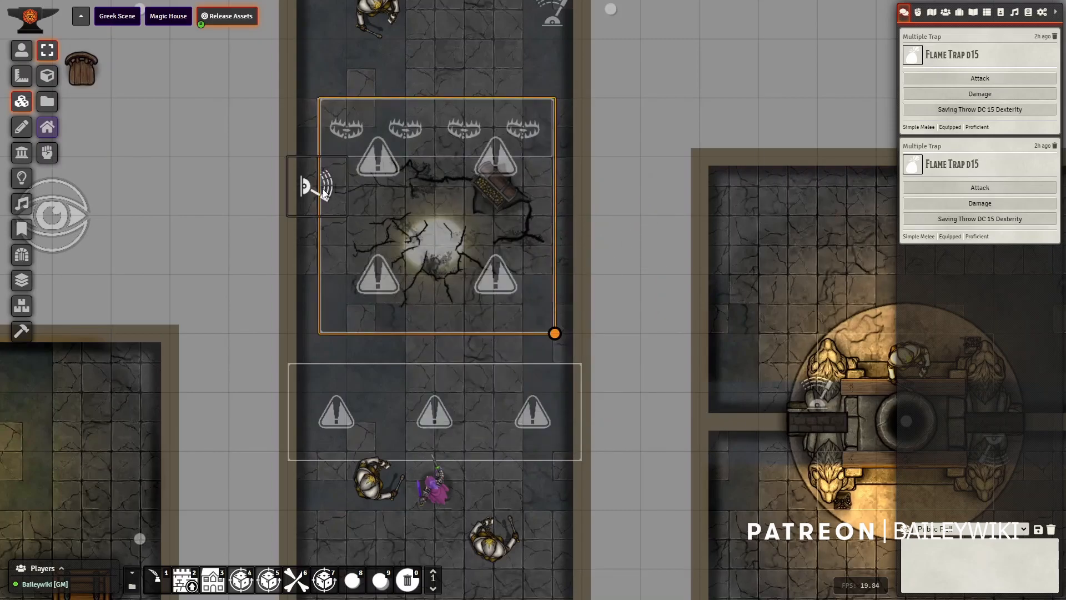
double_click(308, 186)
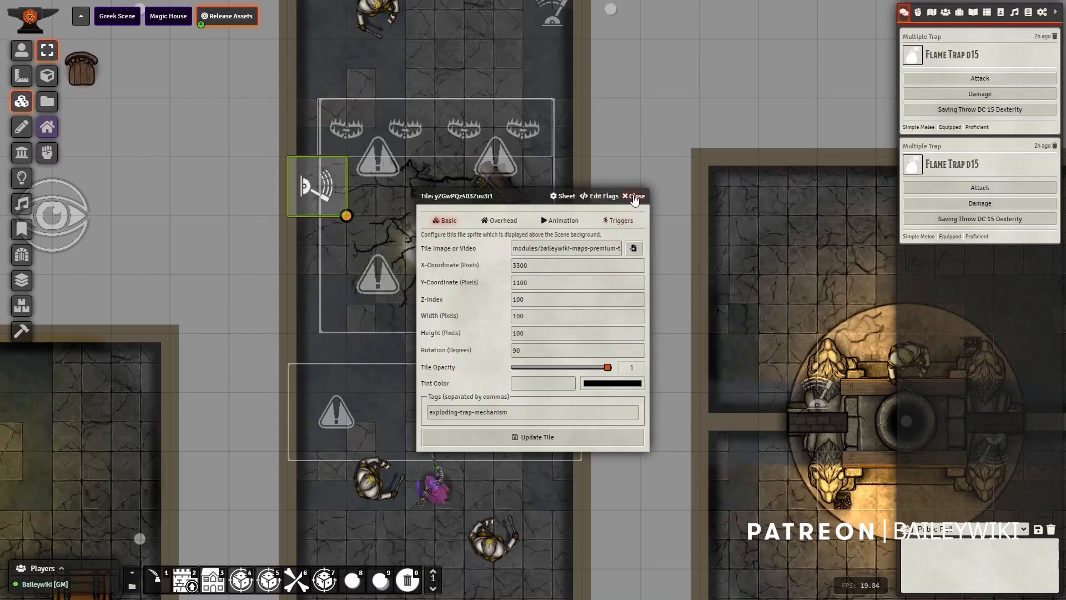
left_click(635, 197)
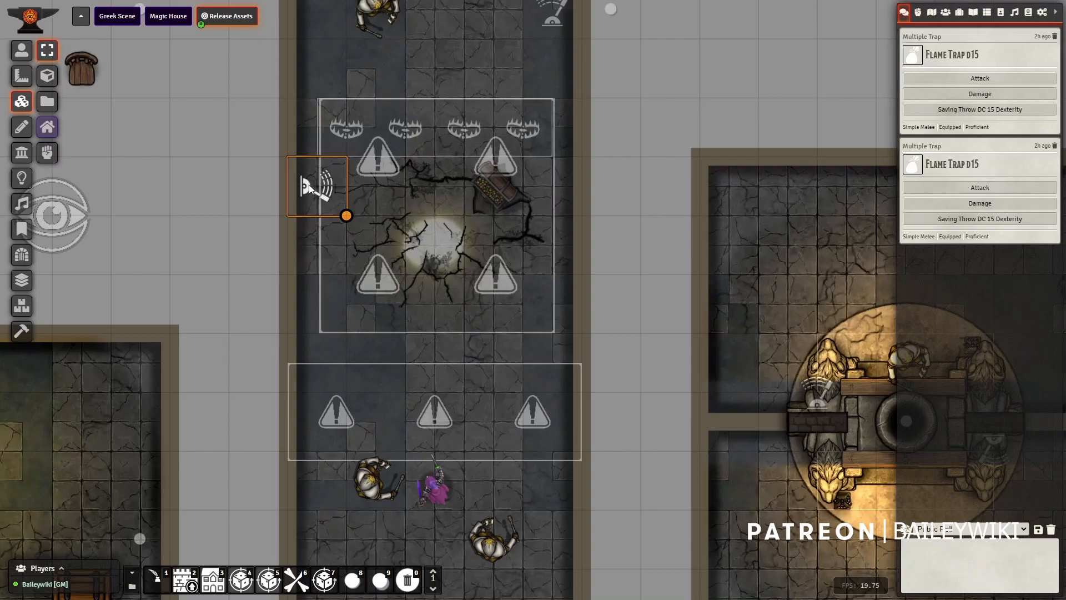
Step: Review the trigger actions of the large explosion tile and the tag of the strip tile with the bear-trap symbols
double_click(644, 163)
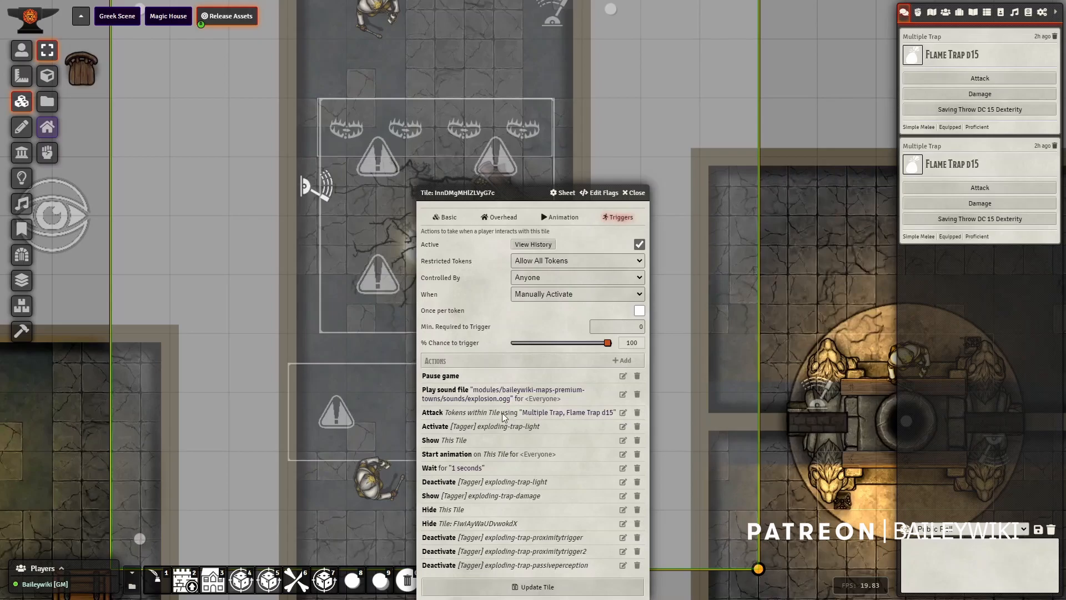
left_click_drag(502, 192, 509, 135)
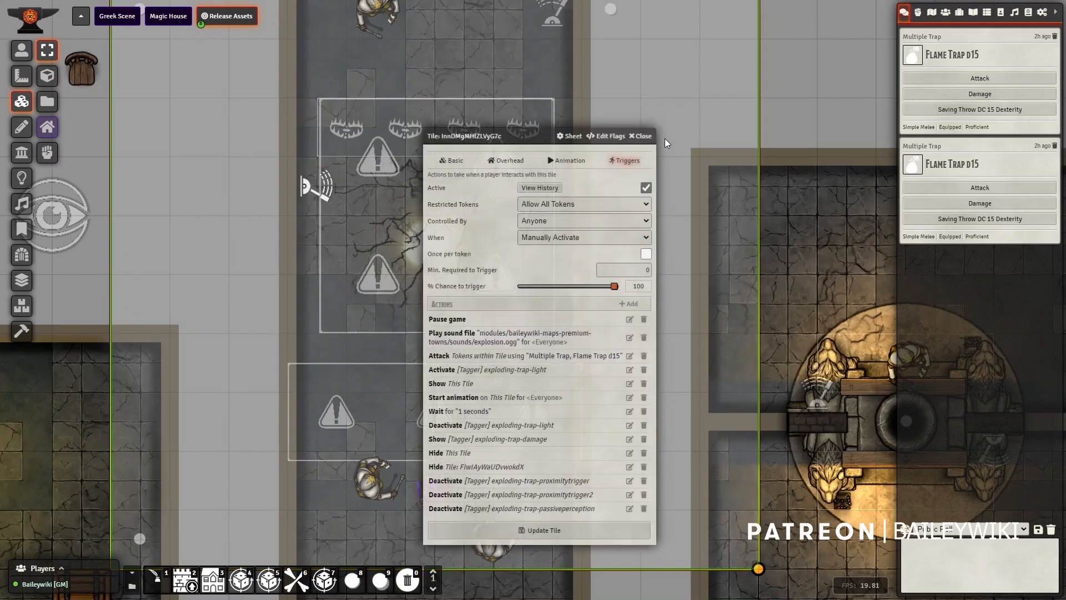
left_click(642, 136)
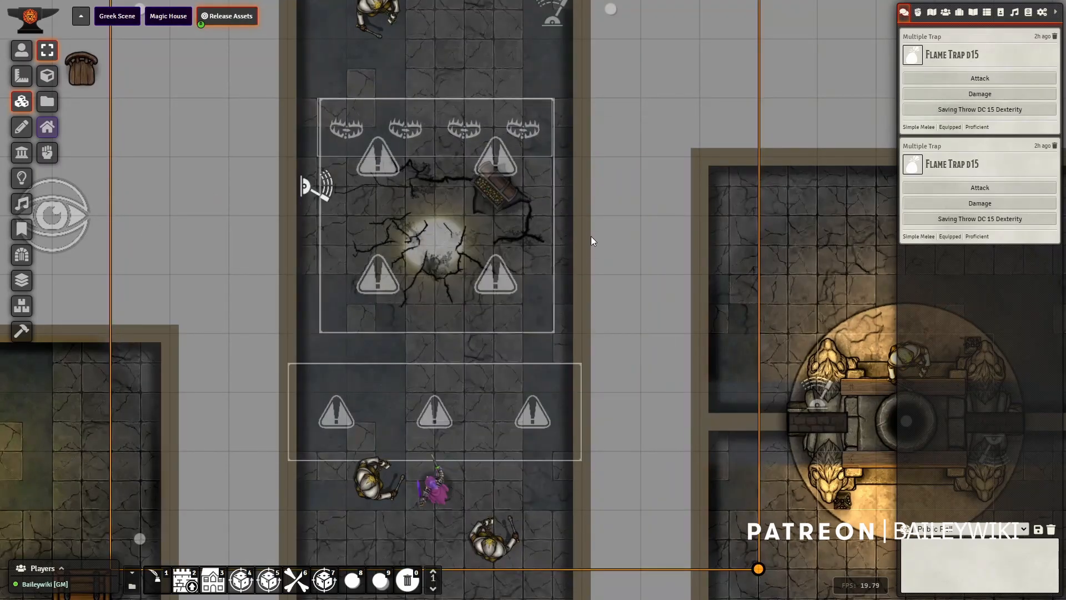
double_click(406, 125)
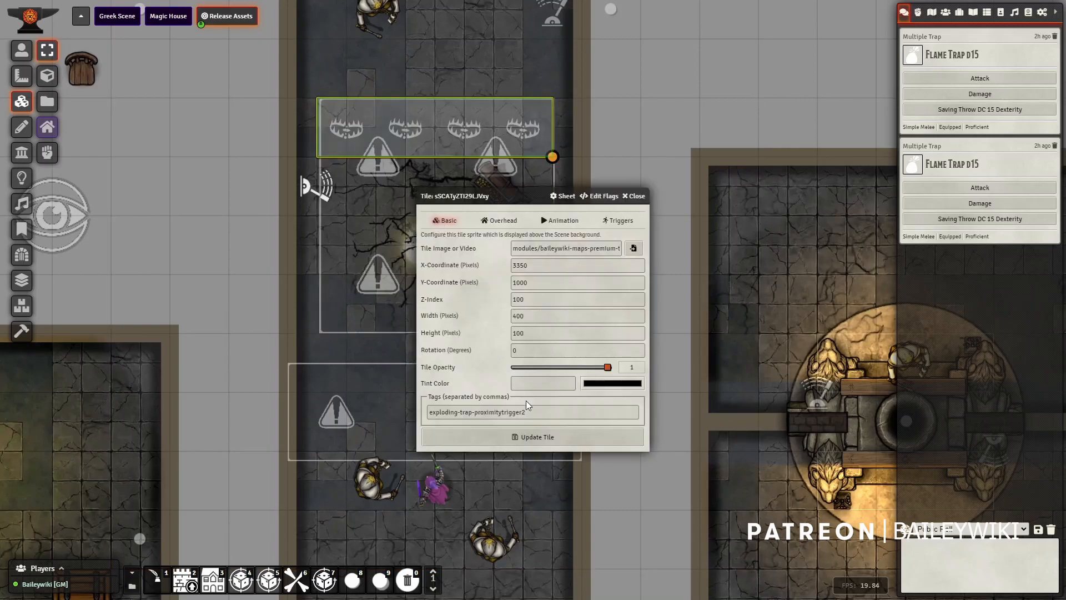
left_click(634, 196)
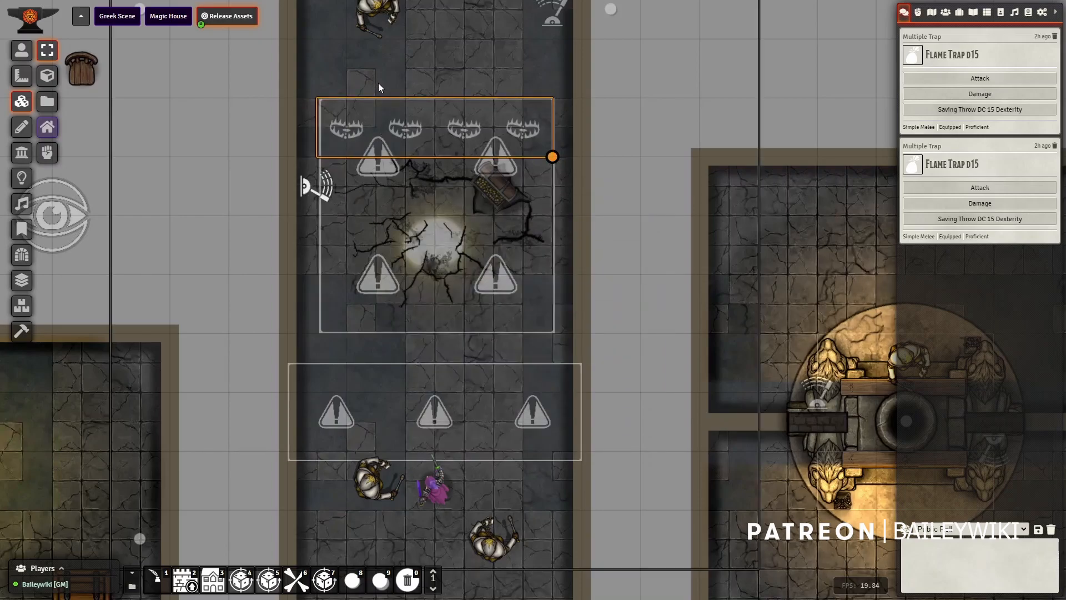
Step: Review the trigger actions of the lever tile in the corridor's upper corner, and manually activate it to reset the trap
left_click_drag(642, 116, 636, 180)
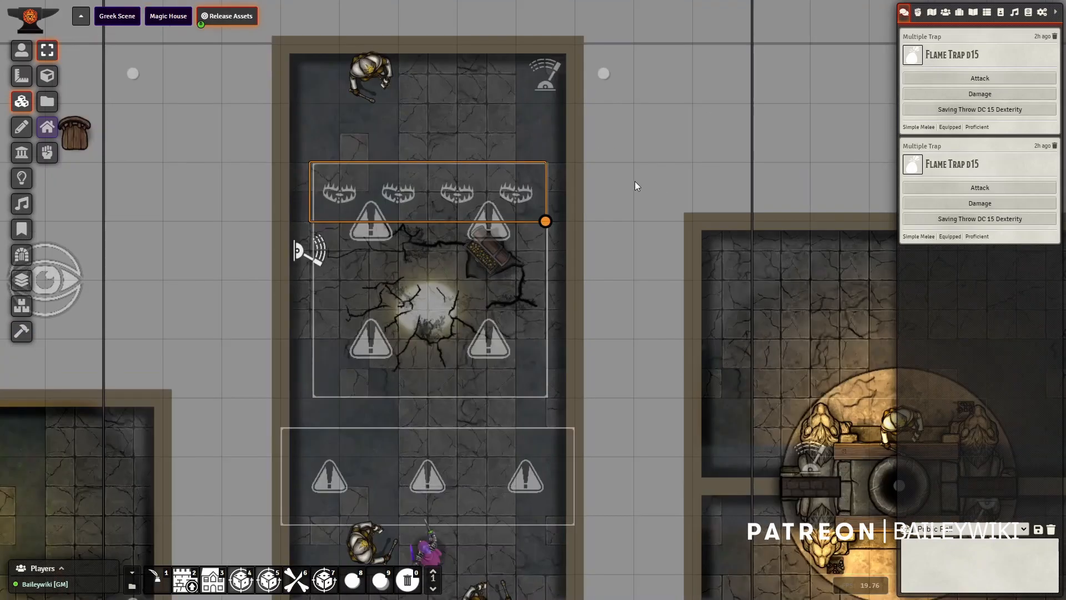
double_click(545, 84)
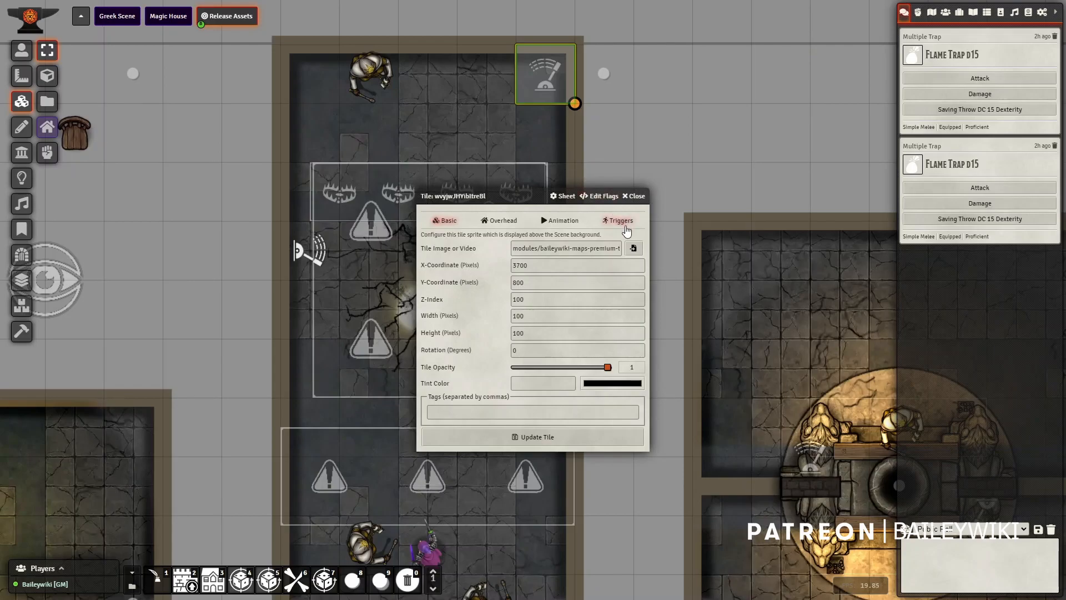
left_click(619, 221)
left_click_drag(507, 194, 613, 79)
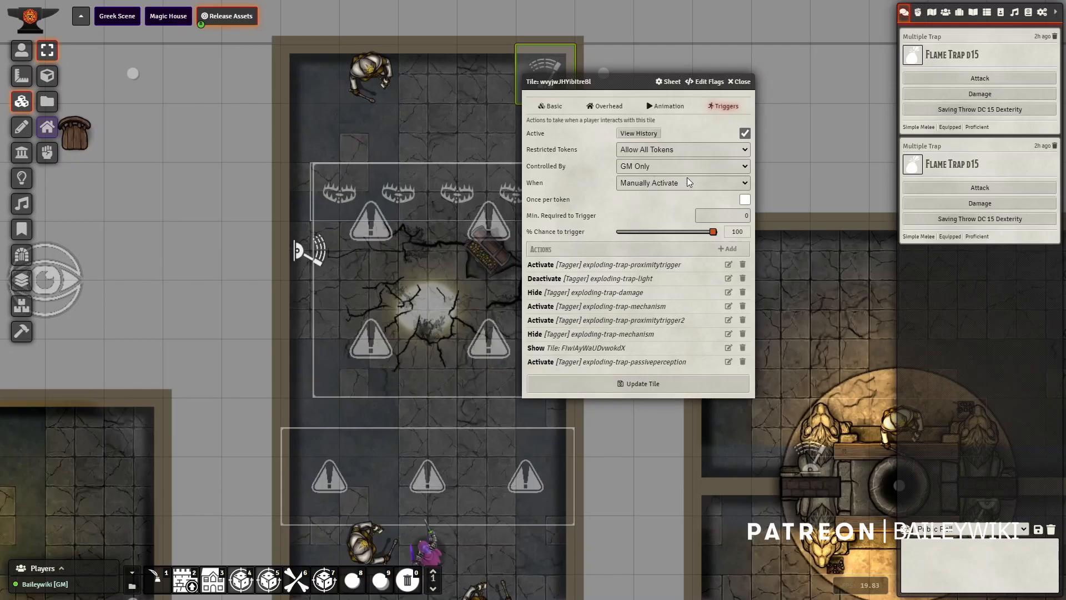
left_click(740, 82)
right_click(554, 79)
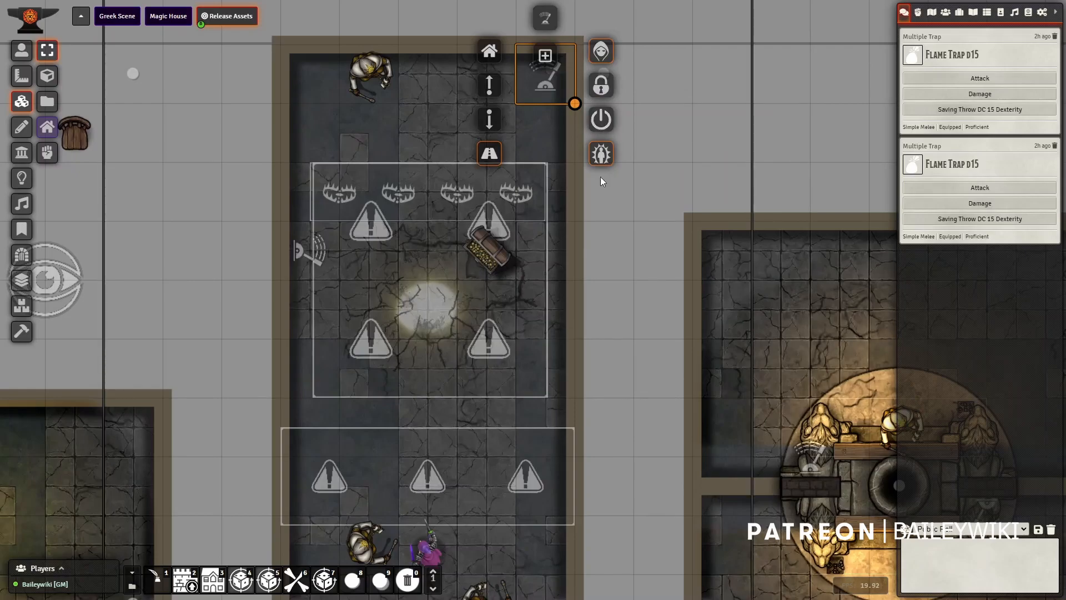
Step: Open the Filter by attributes trigger action of the three-warning passive perception tile for editing
left_click_drag(646, 379, 640, 316)
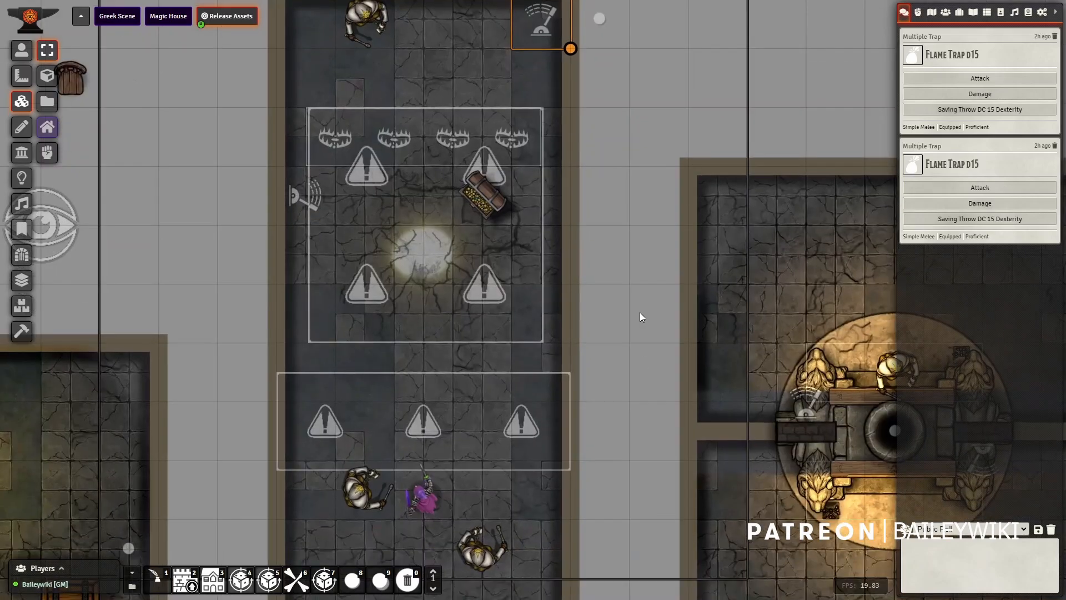
left_click(22, 51)
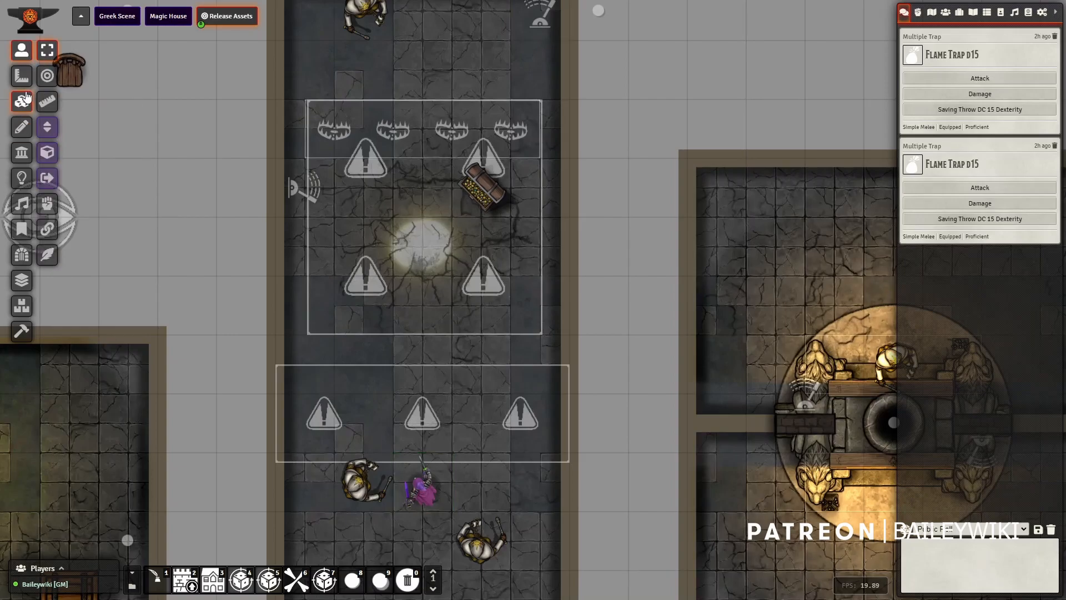
left_click(22, 101)
double_click(492, 398)
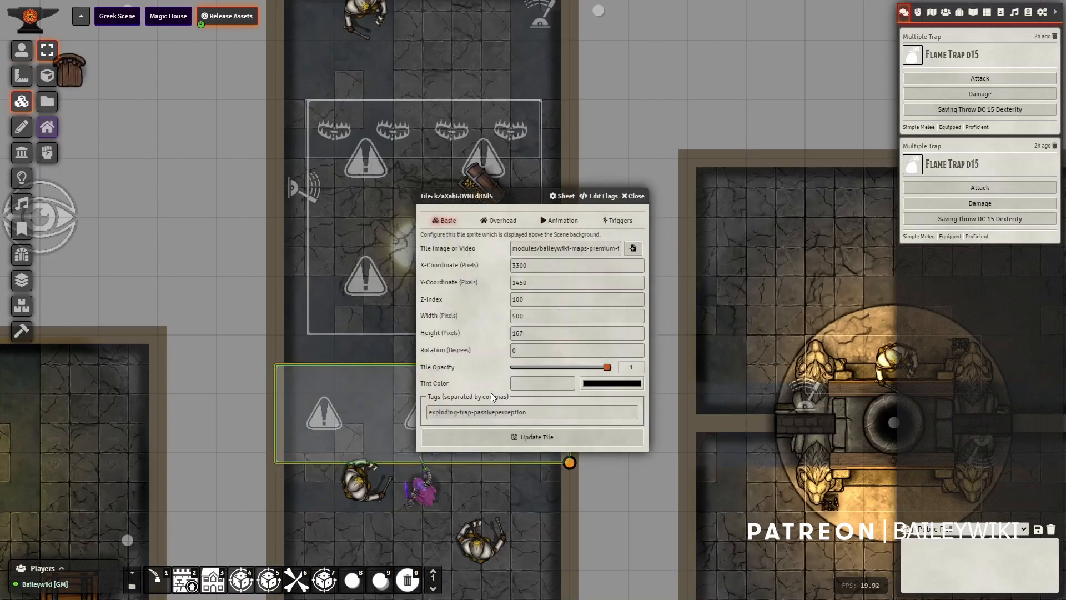
left_click(619, 221)
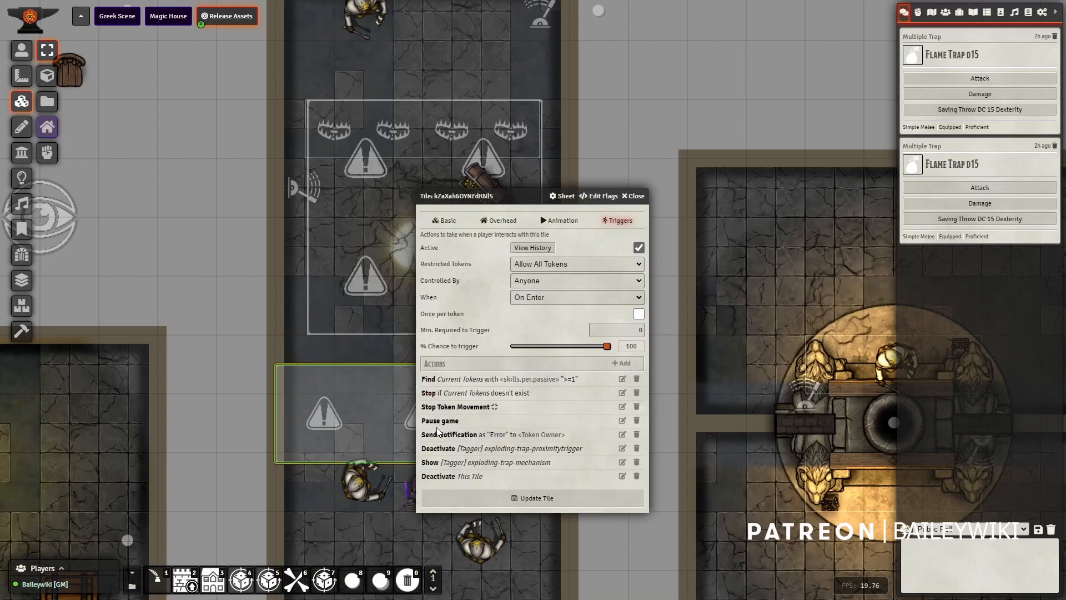
left_click(622, 379)
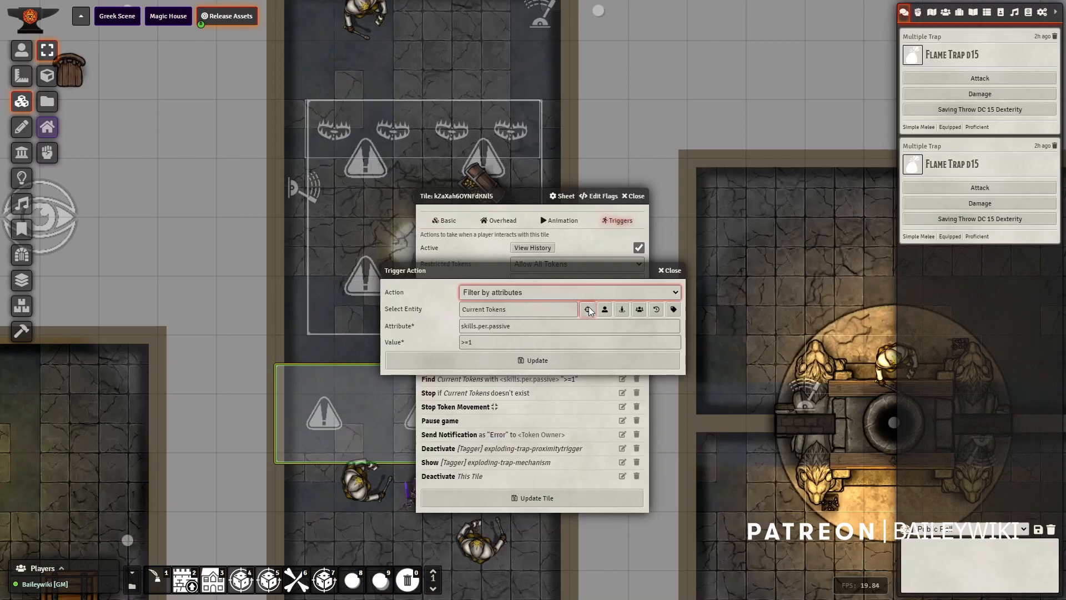
left_click_drag(553, 270, 592, 250)
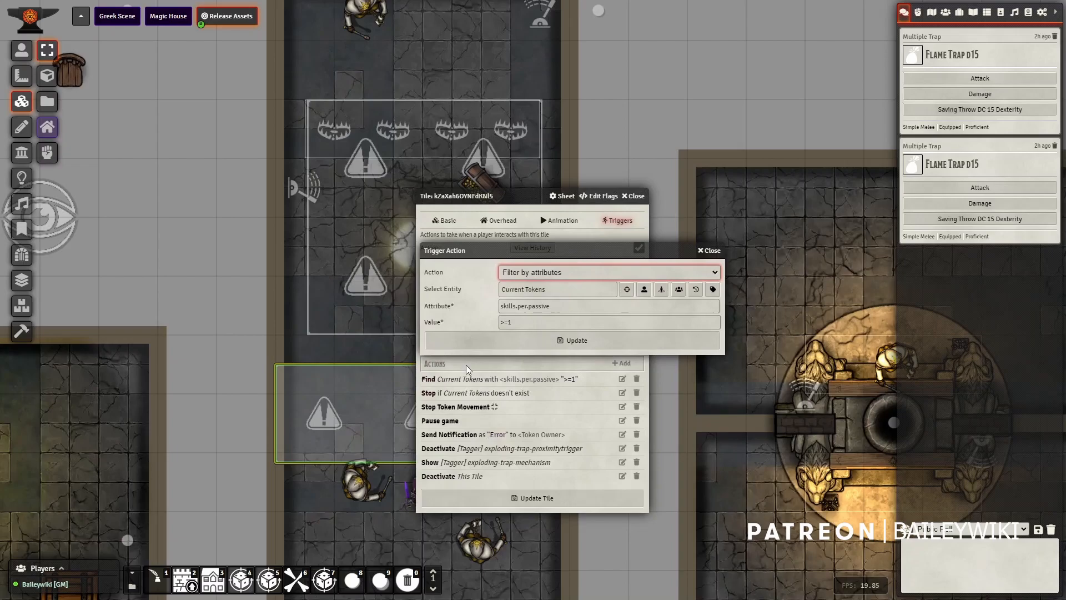
left_click_drag(525, 247, 571, 257)
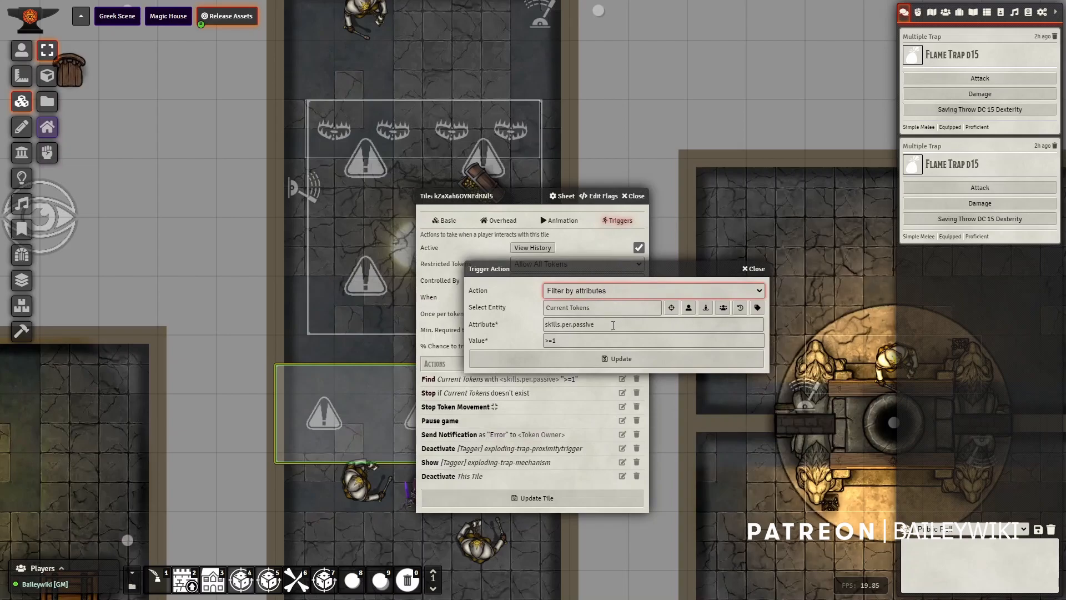
Step: Look up attribute suggestions for "attri" in the filter action, and restore its attribute to skills.per.passive
left_click_drag(612, 325, 496, 299)
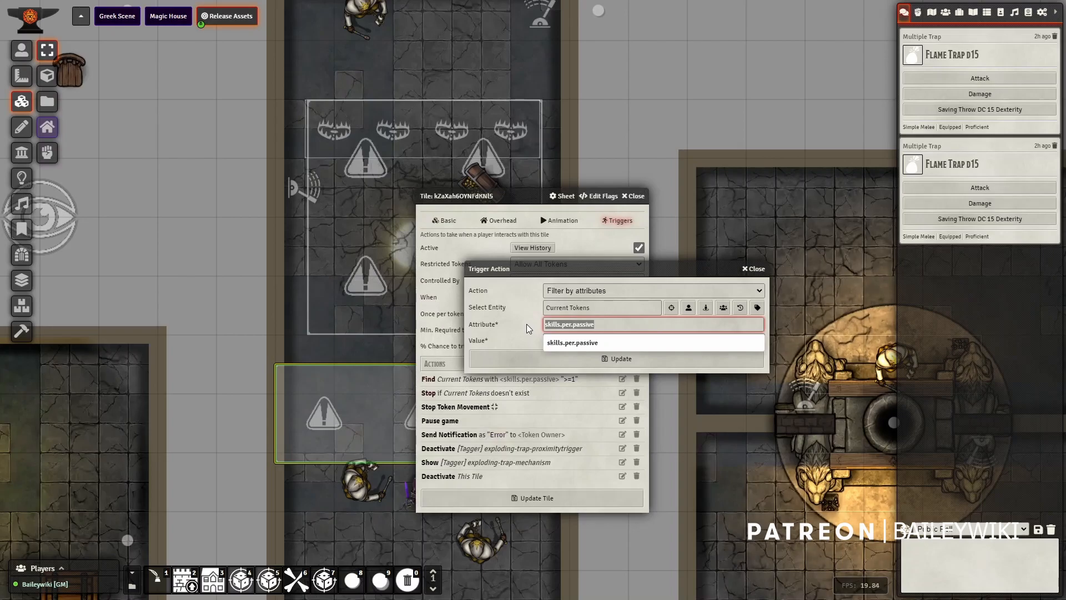
double_click(625, 323)
key("ctrl+c")
type("attri")
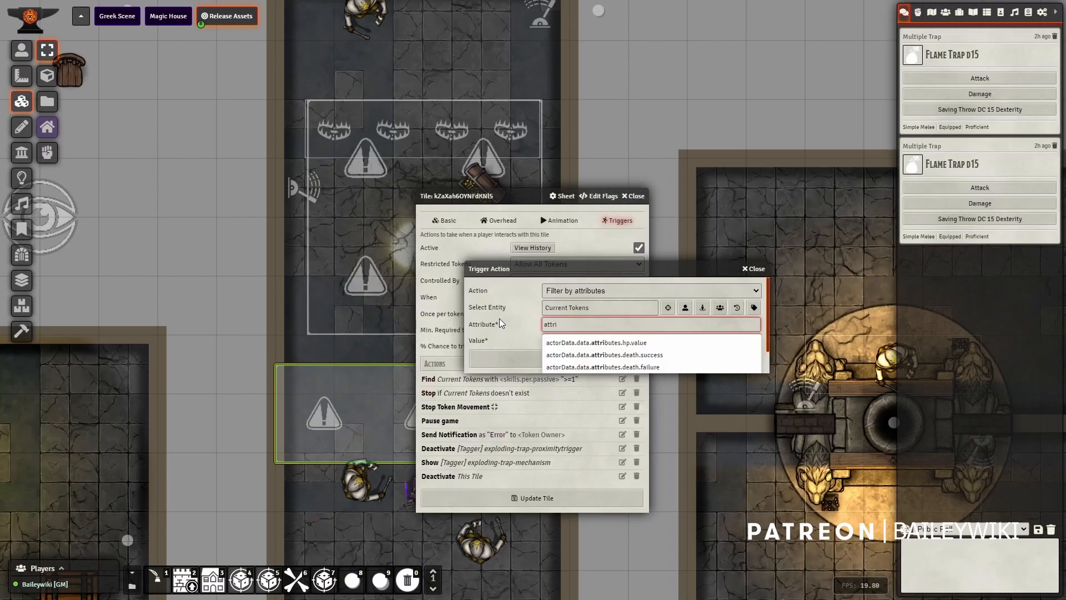
key("Down")
key("Down")
key("Down")
key("Down")
key("ctrl+a")
key("BackSpace")
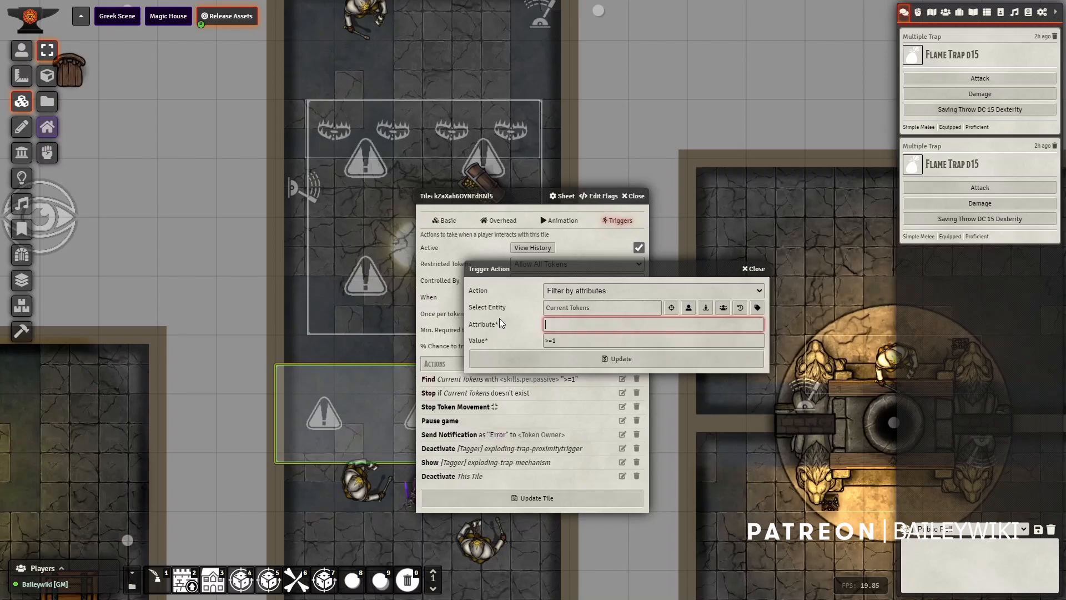
key("ctrl+v")
key("Tab")
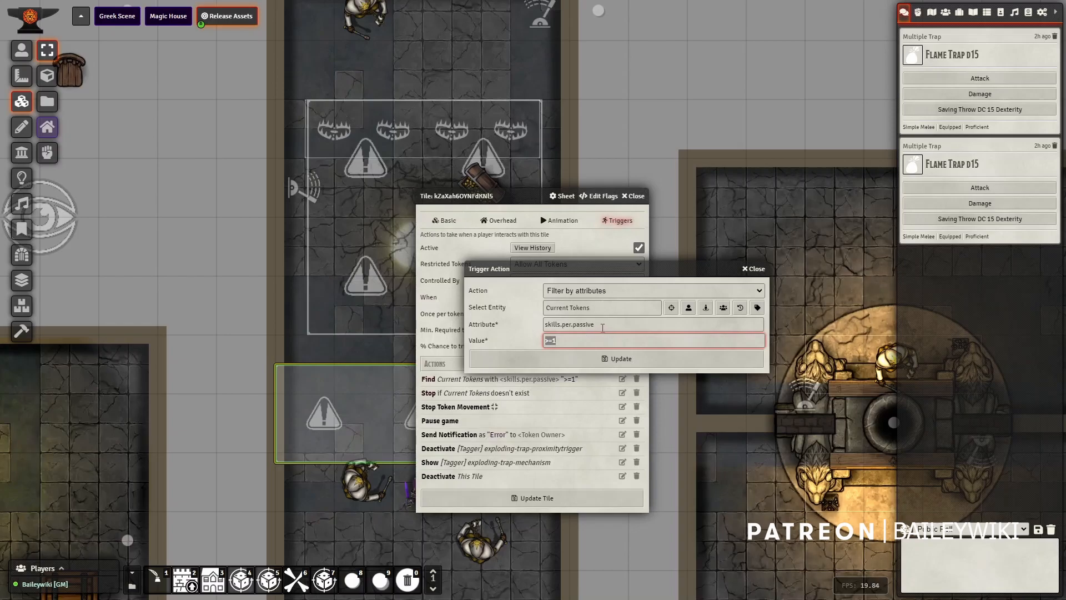
Step: Set the passive perception filter's value to >=15 and update the trigger action
left_click(559, 344)
double_click(555, 341)
type("15")
left_click(613, 359)
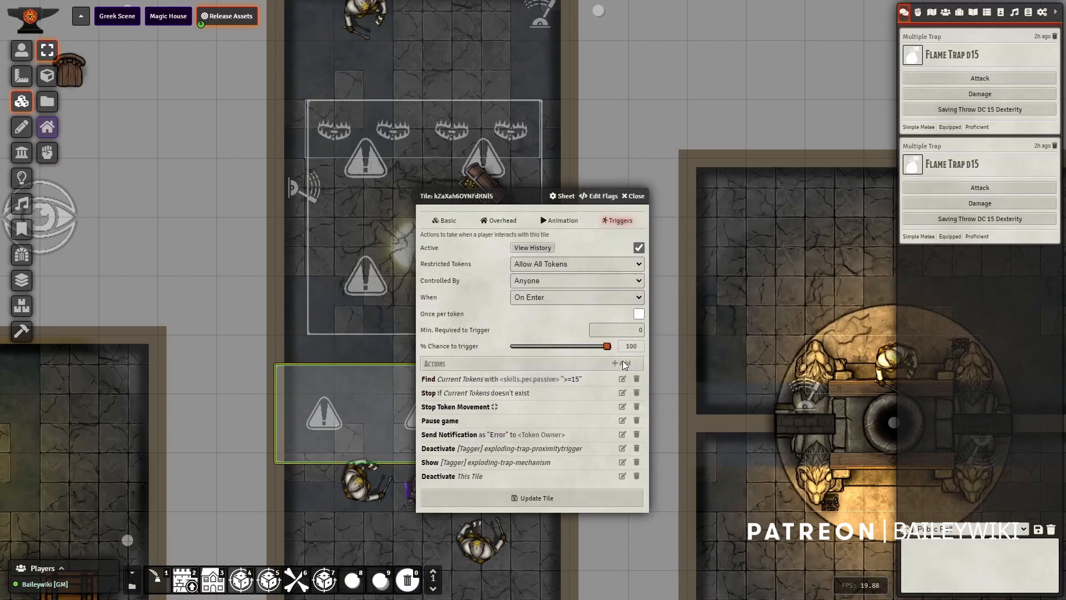
Step: Review the settings of the Check if tokens exist trigger action, leaving them unchanged
left_click(621, 395)
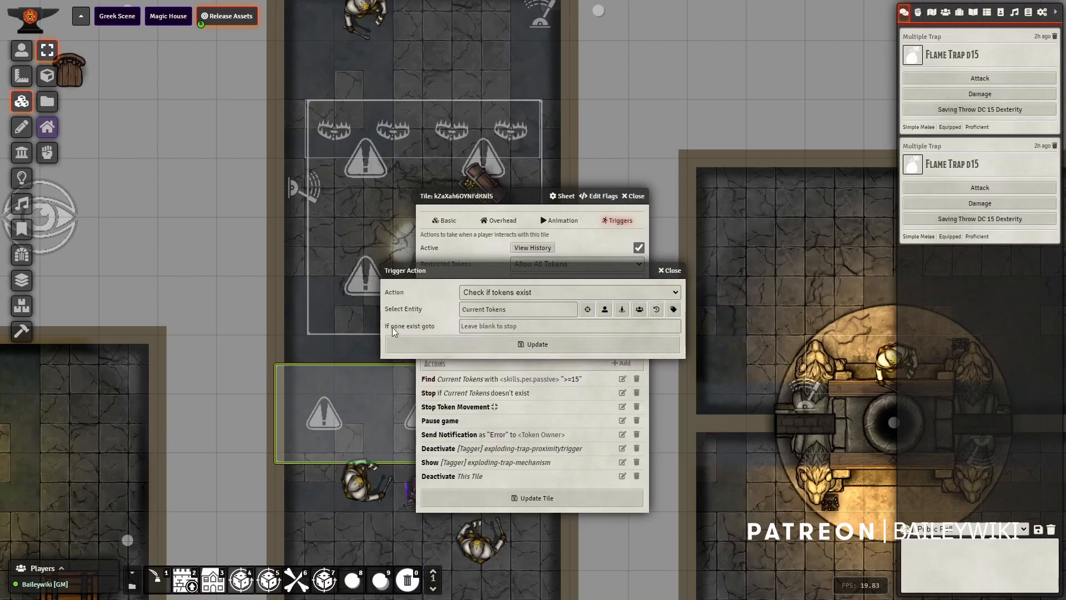
left_click(671, 272)
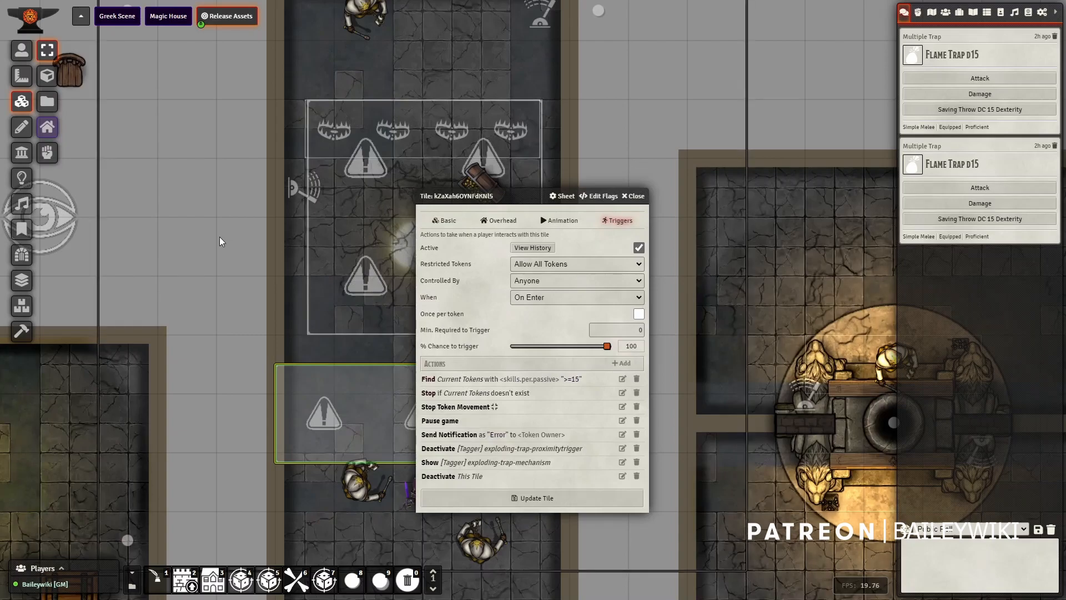
Step: Select the large tile surrounding the corridor trap and play its video
scroll(219, 237, "down", 2)
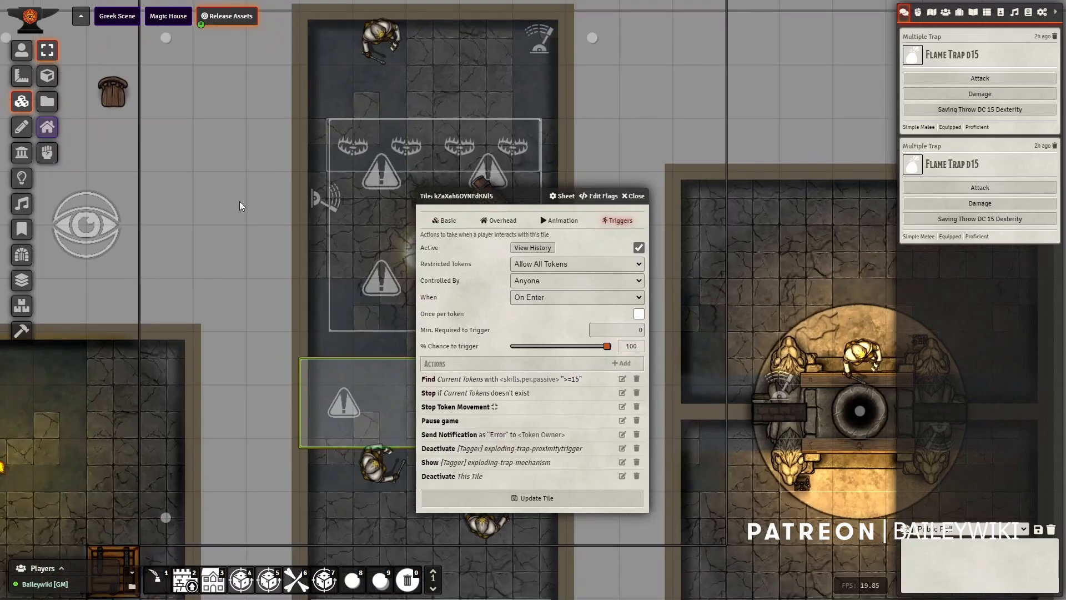
left_click(240, 200)
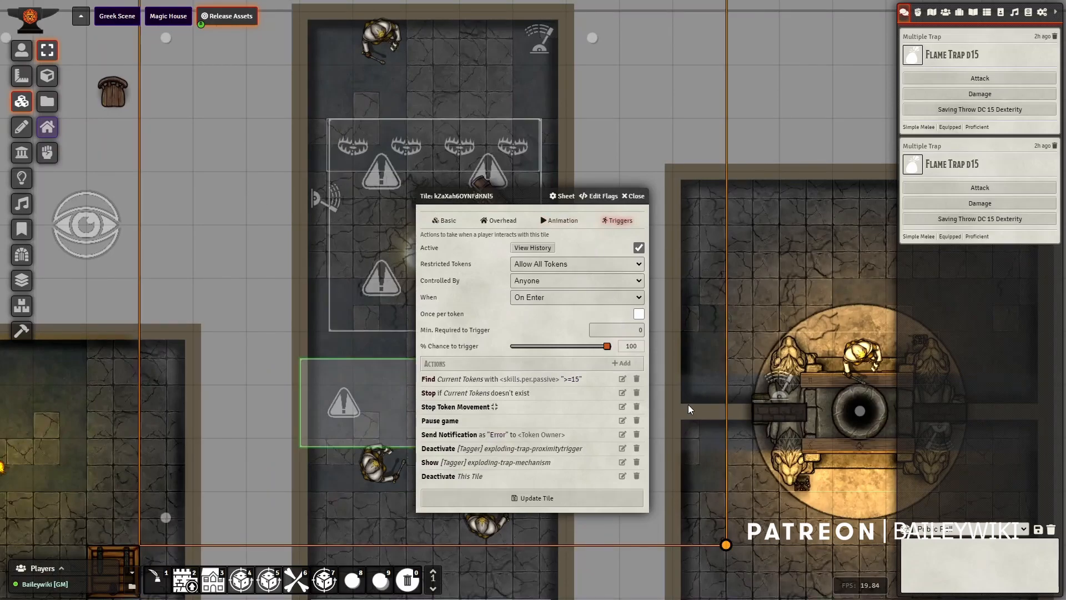
right_click(689, 33)
left_click(749, 88)
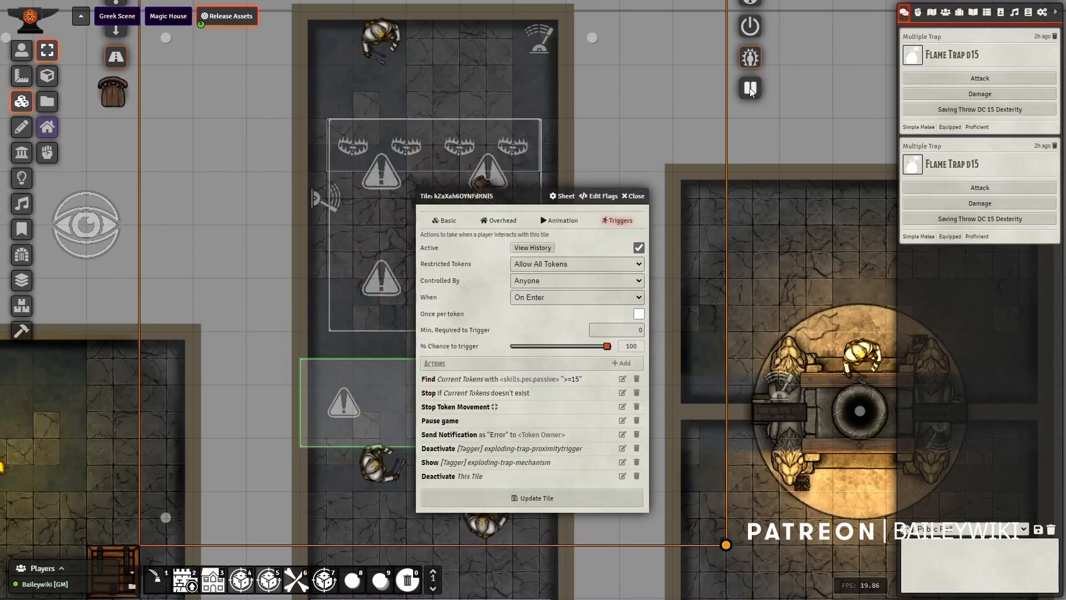
left_click(777, 133)
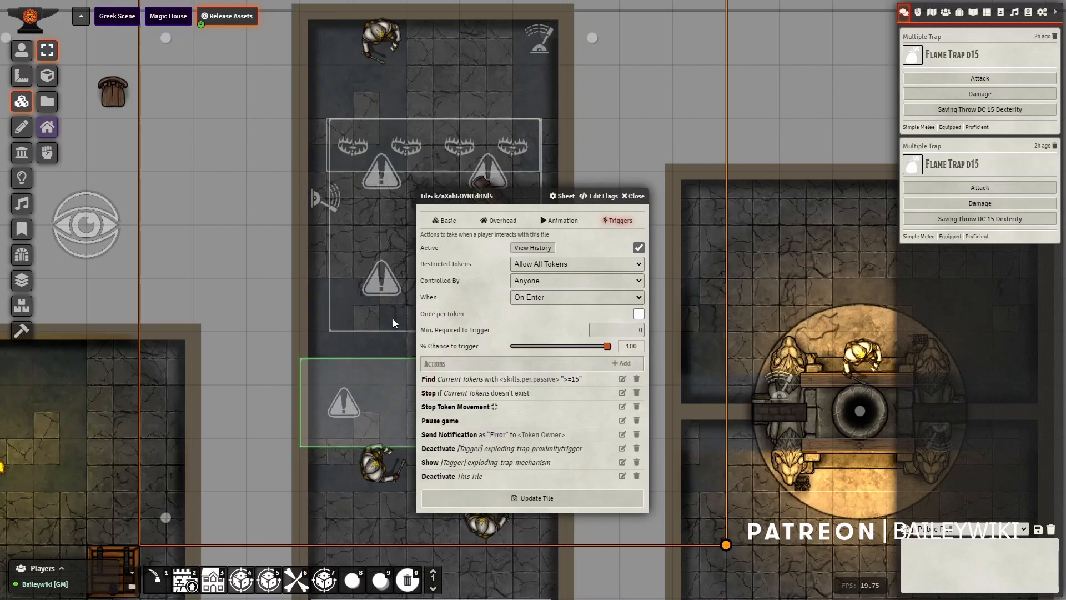
Step: Close the three-warning tile's configuration and review the trigger actions of the lever tile on the corridor's side wall
left_click_drag(503, 197, 674, 118)
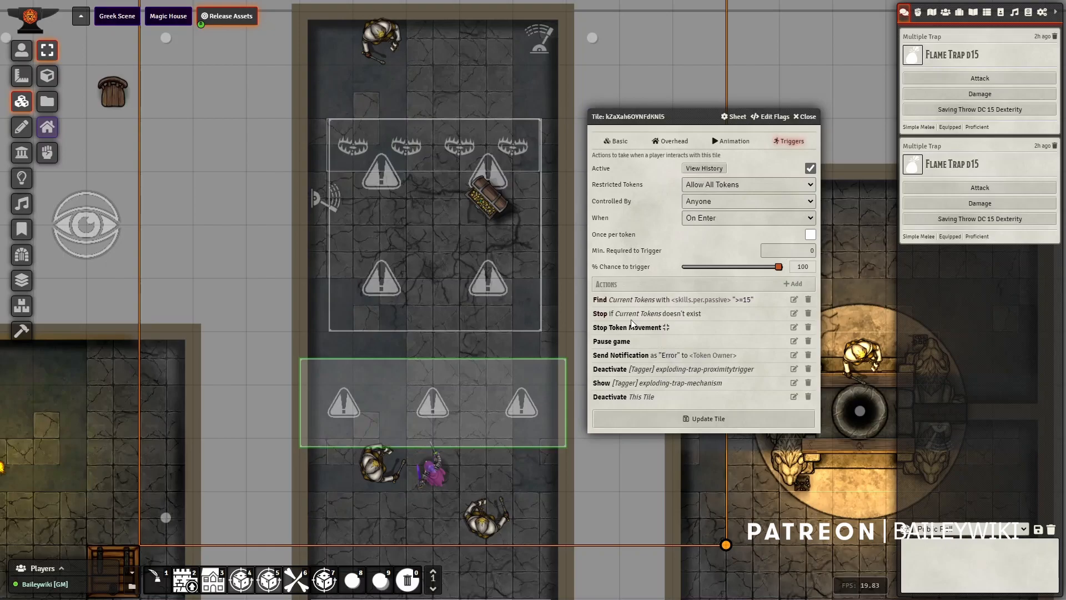
left_click(807, 117)
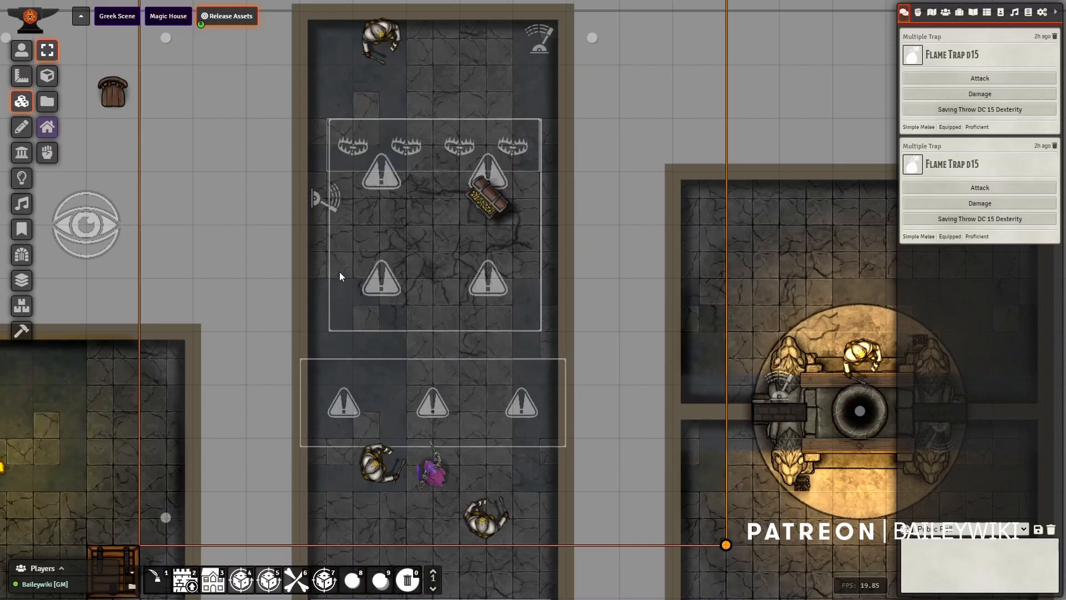
double_click(316, 205)
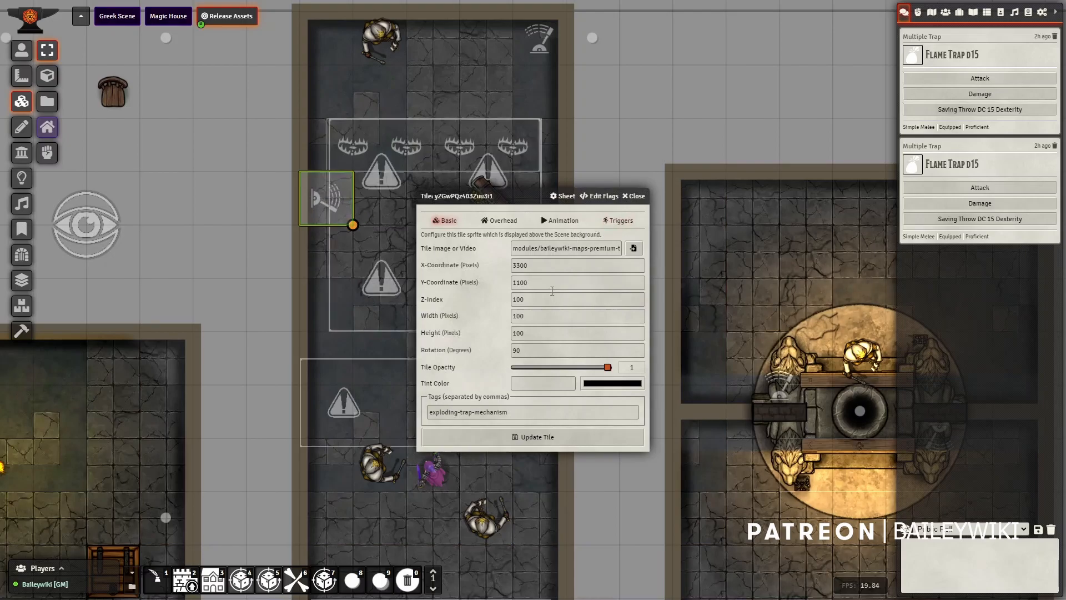
left_click(617, 221)
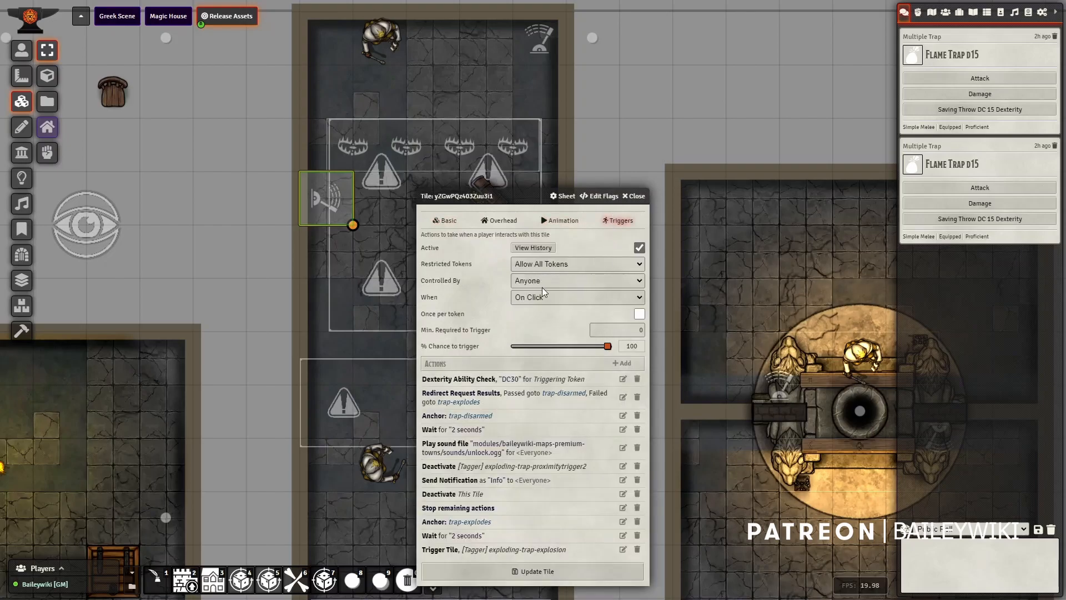
left_click_drag(518, 197, 631, 89)
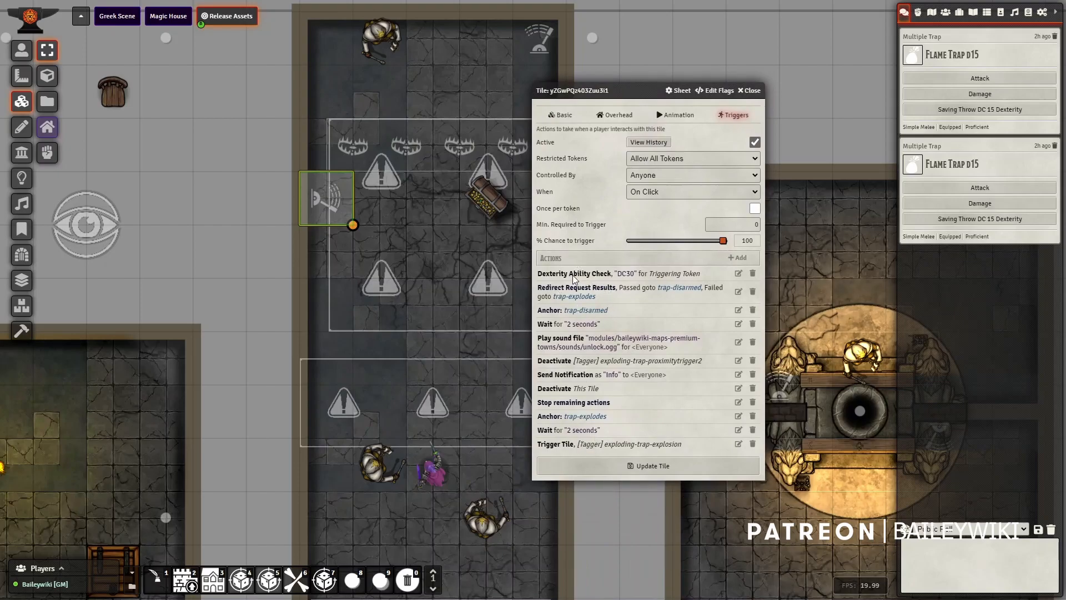
Step: Set the DC of the lever tile's Dexterity roll request to 15 and update the trigger action
left_click(738, 273)
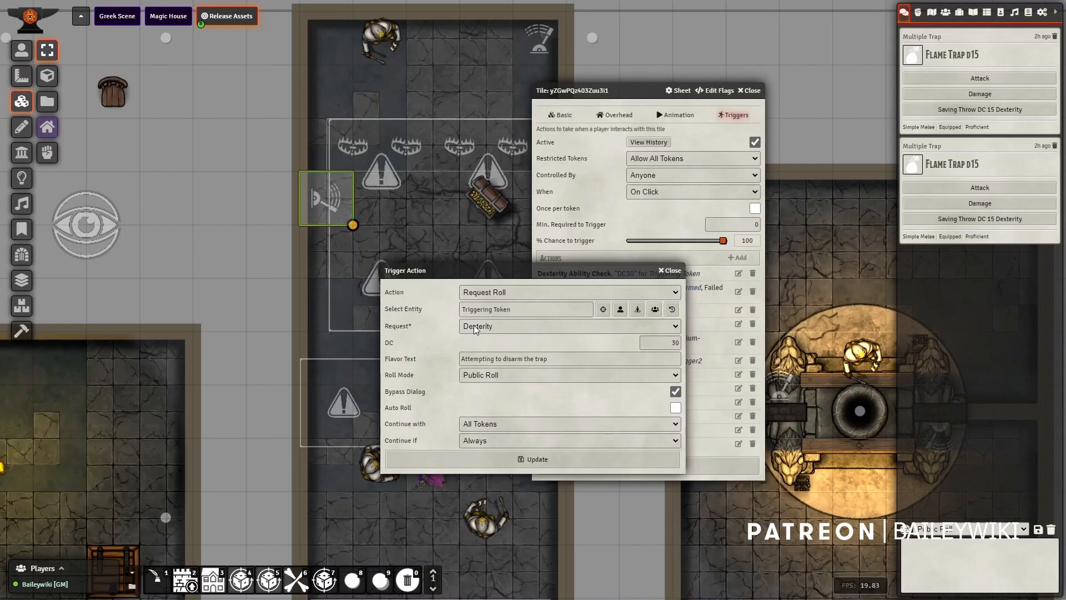
double_click(655, 340)
type("15")
left_click(564, 357)
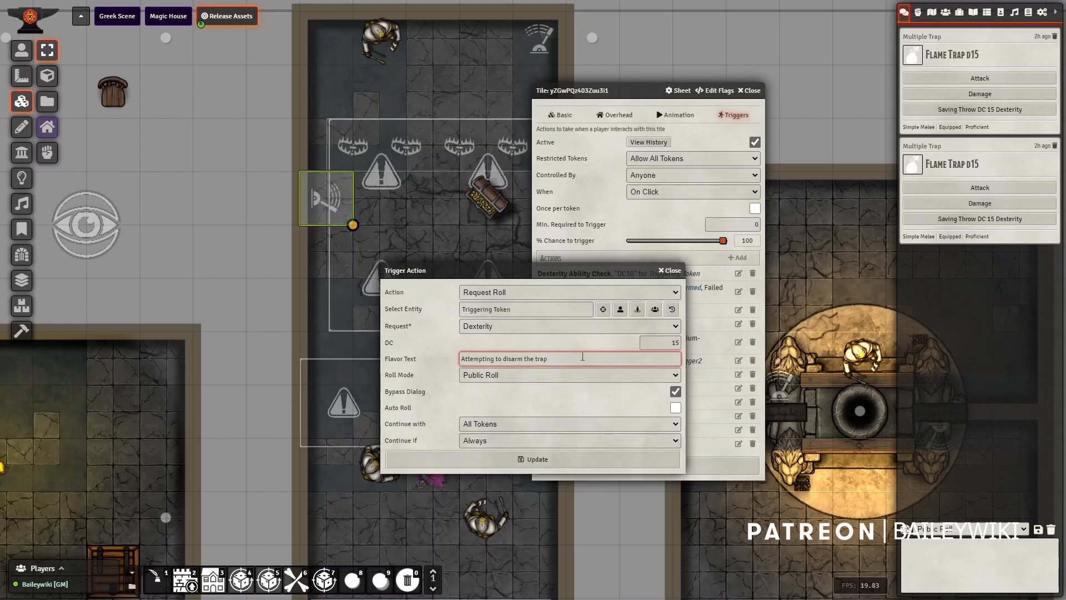
left_click_drag(575, 357, 445, 350)
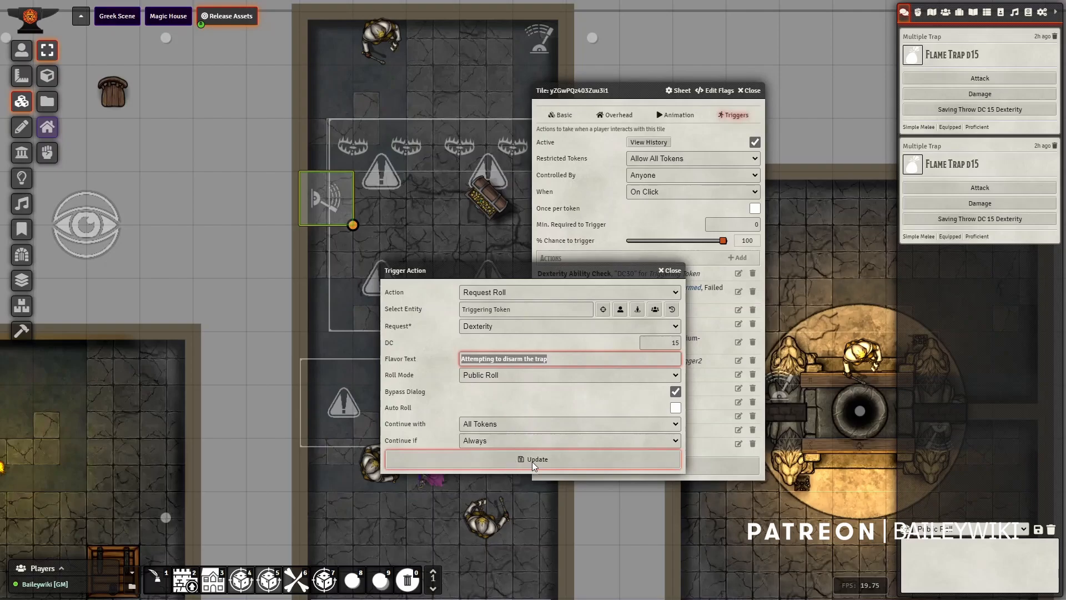
left_click_drag(526, 271, 609, 245)
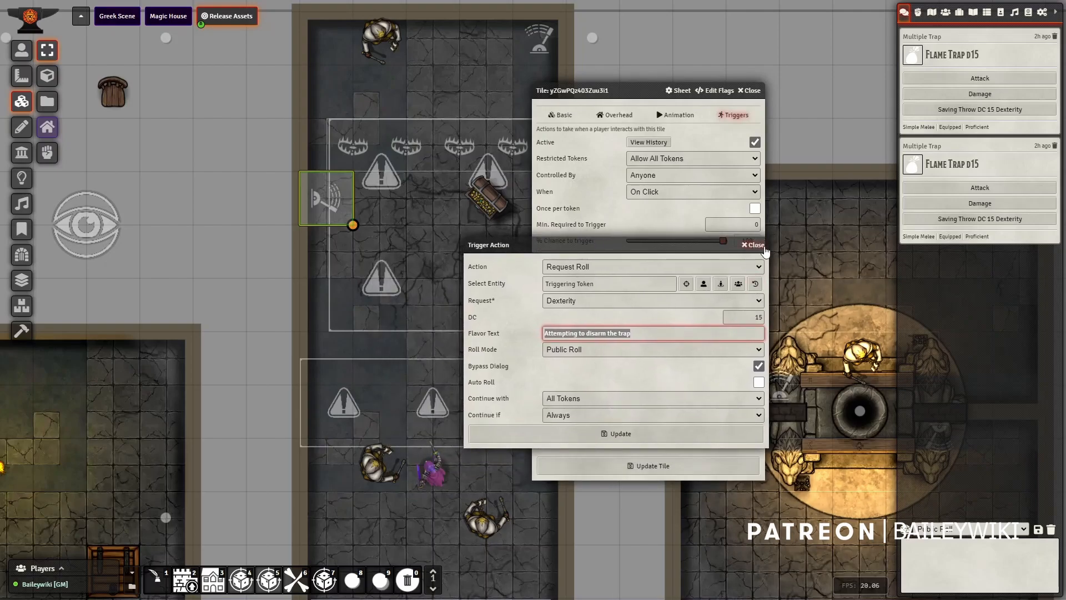
left_click(649, 432)
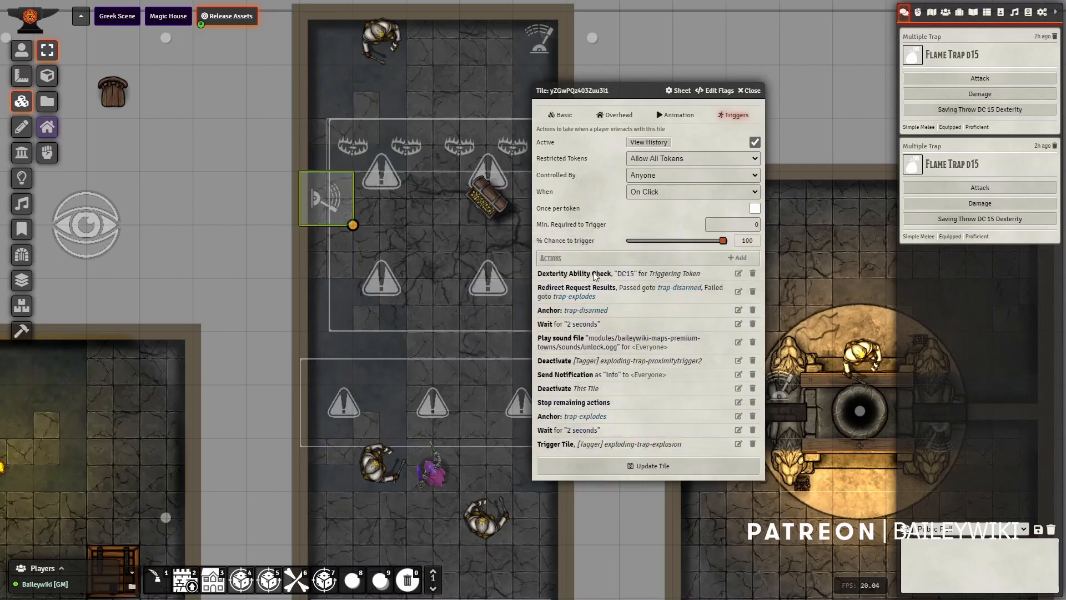
Step: Review the lever tile's Redirect Request Results and Send Notification trigger actions, leaving both unchanged
left_click(739, 290)
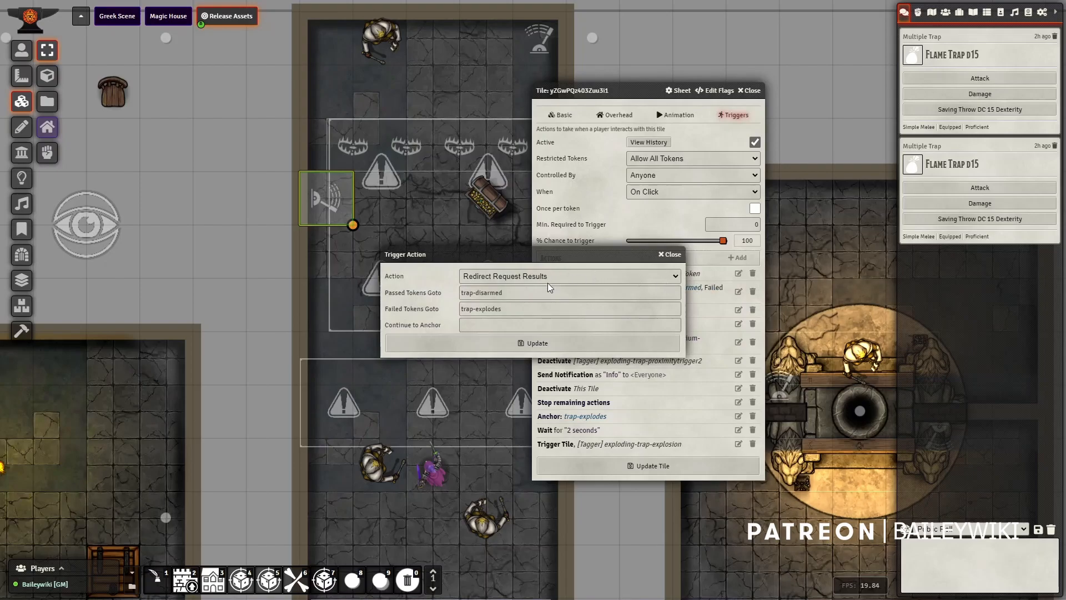
left_click(519, 294)
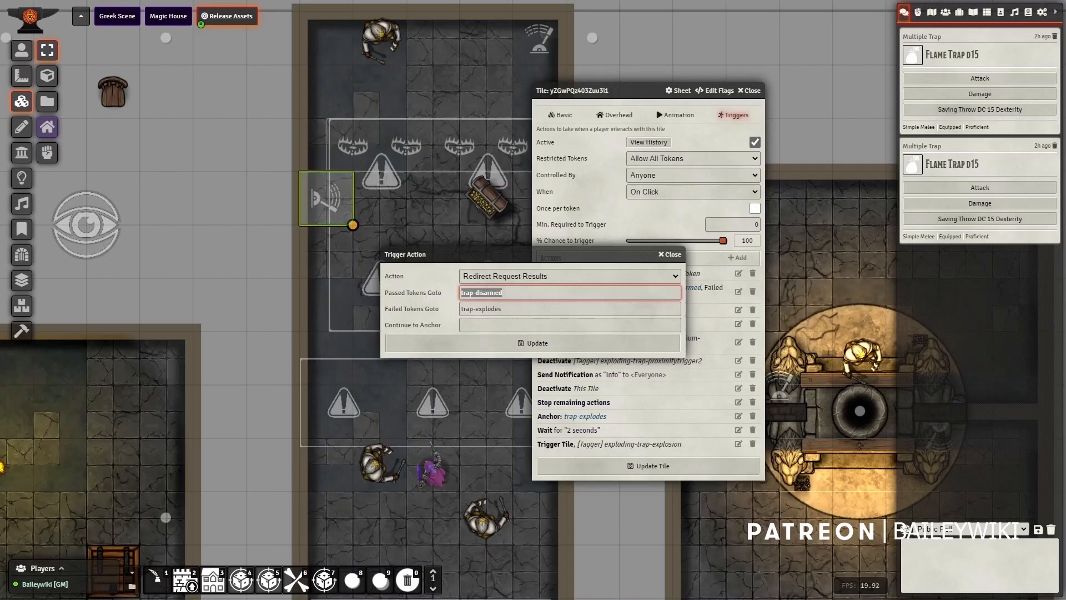
key("Tab")
key("shift+Tab")
left_click(670, 254)
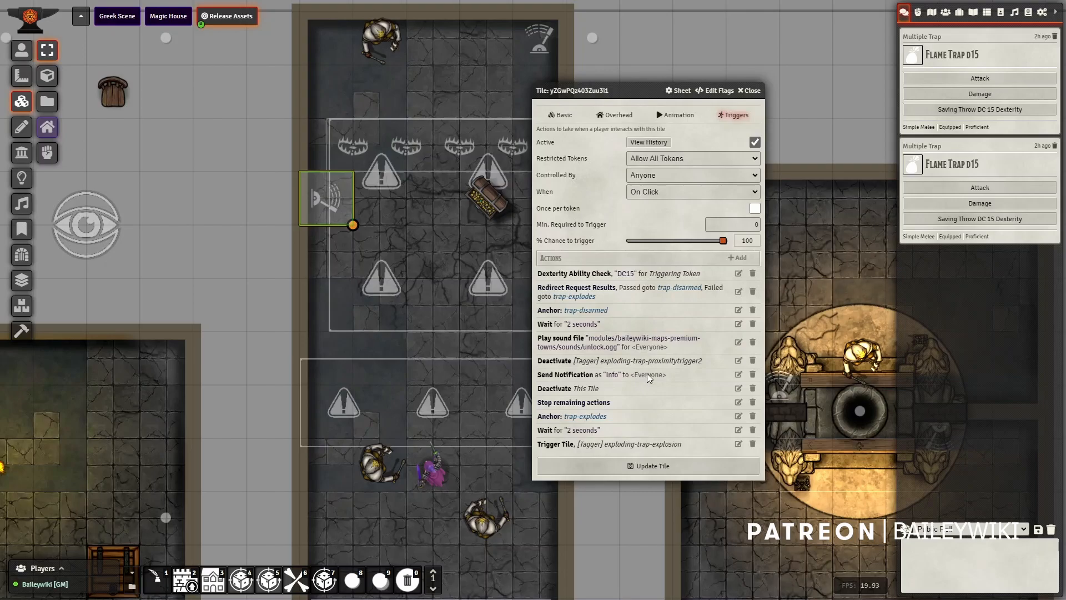
left_click(739, 374)
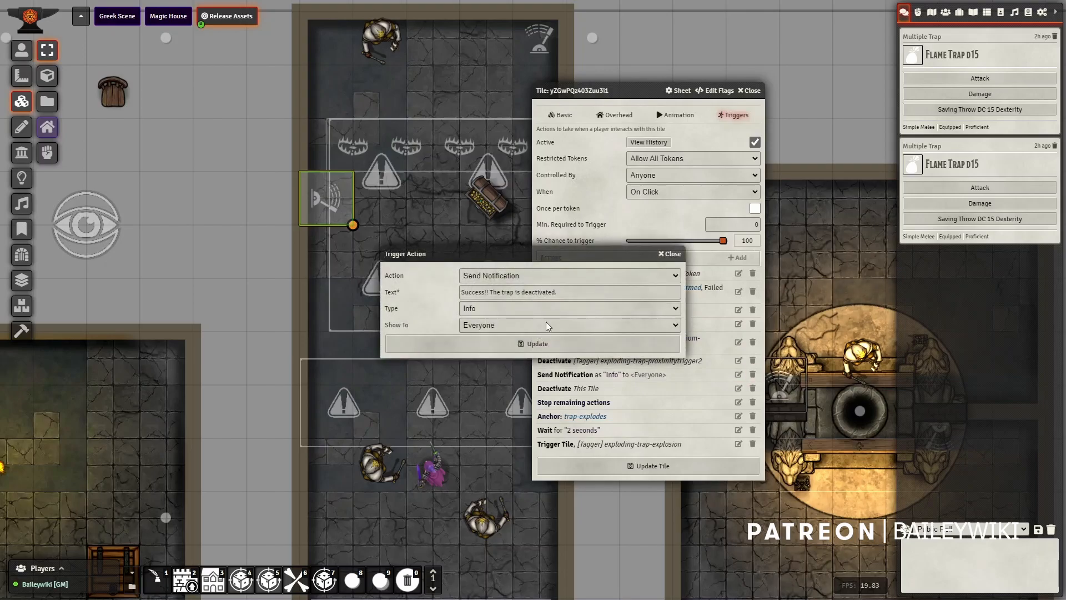
left_click(668, 254)
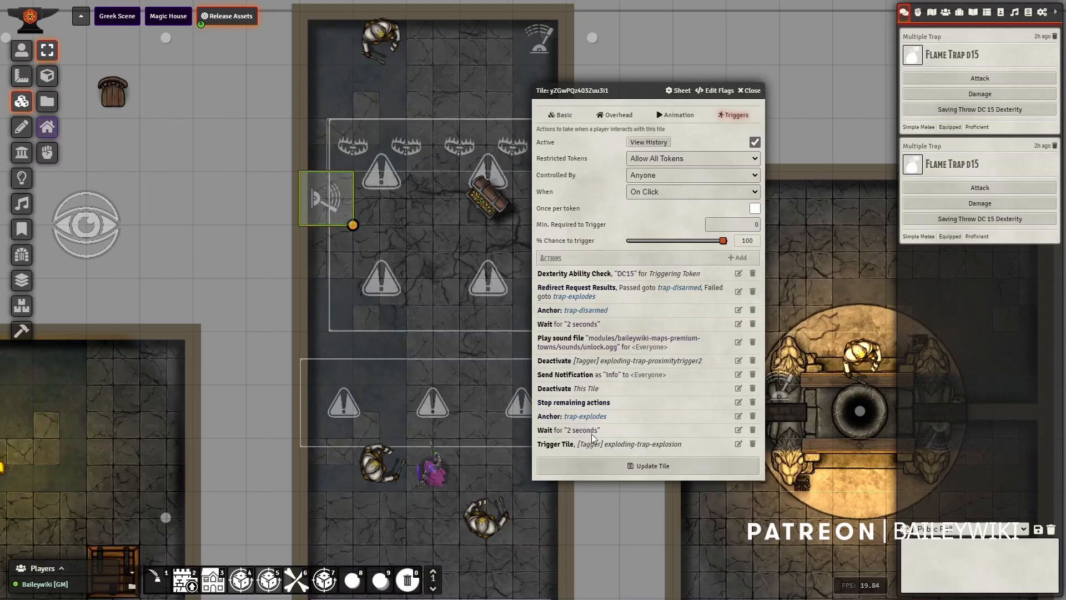
Step: Select the large tile around the corridor trap again and replay its video
left_click(266, 274)
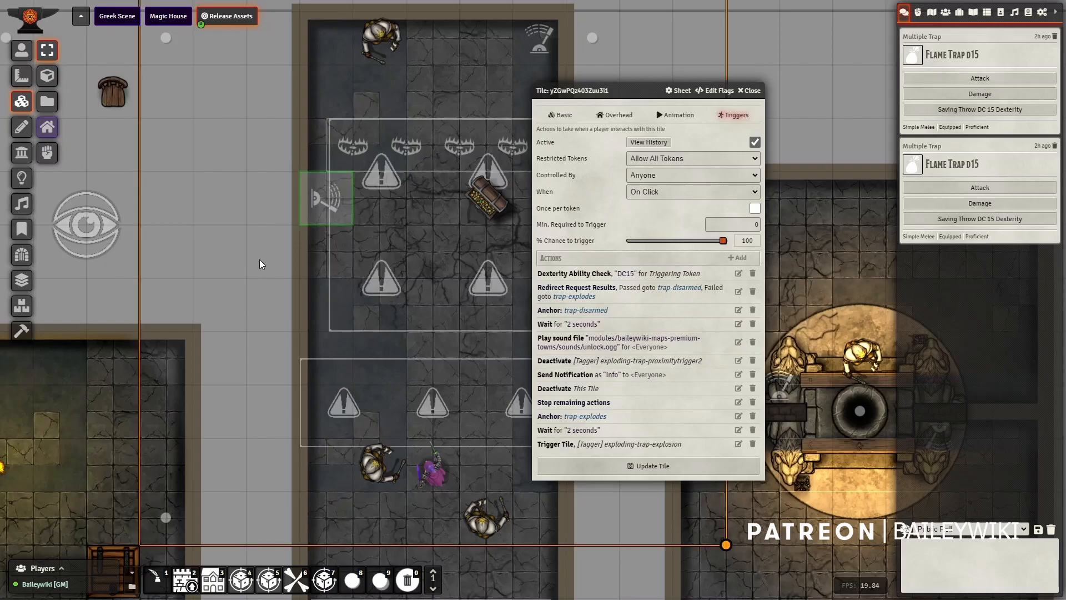
right_click(261, 259)
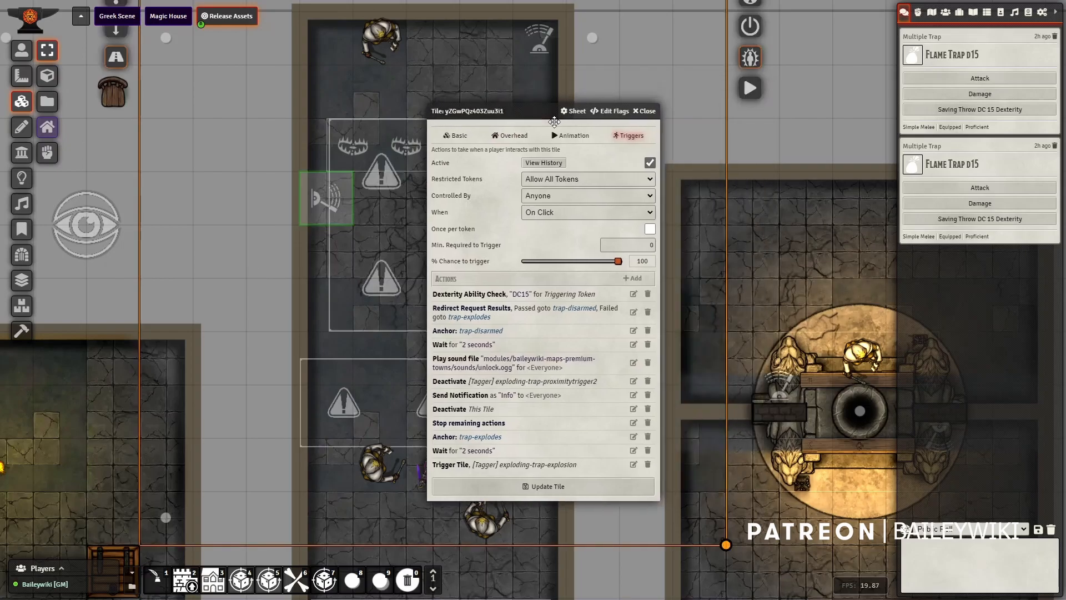
left_click(749, 87)
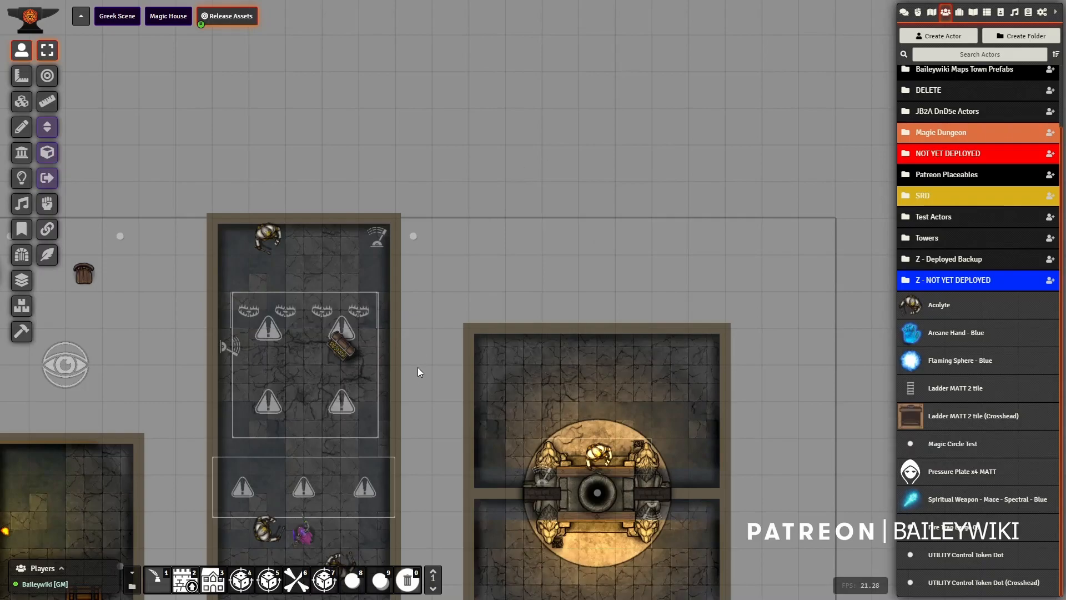
Step: Select the purple token in the corridor and move it down into the lower four-warning trap area to trigger it
scroll(560, 205, "up", 5)
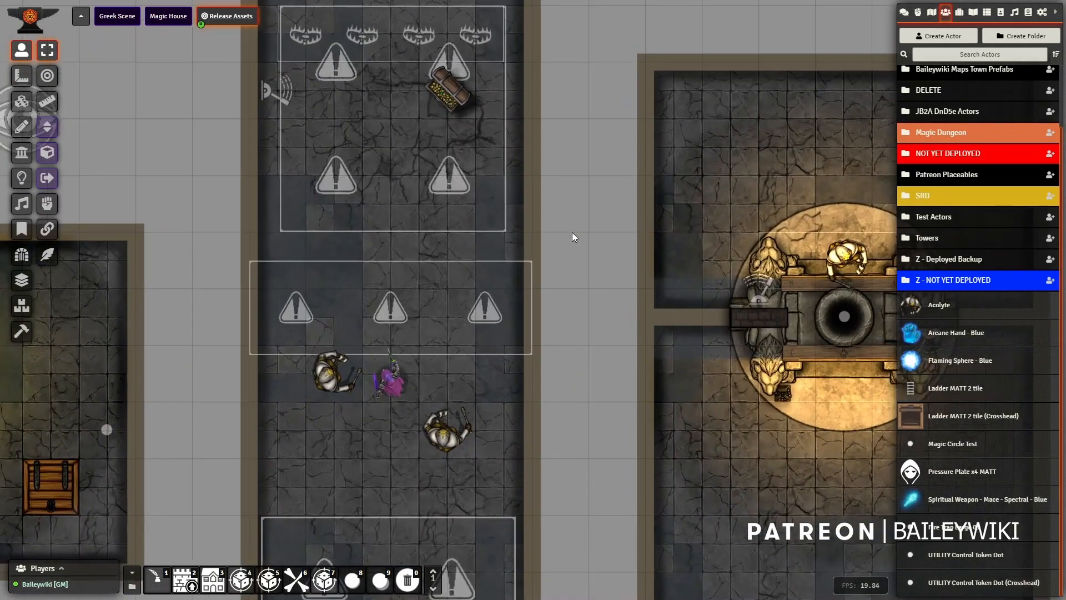
scroll(574, 236, "up", 1)
left_click_drag(611, 223, 757, 239)
scroll(687, 176, "down", 4)
left_click(551, 389)
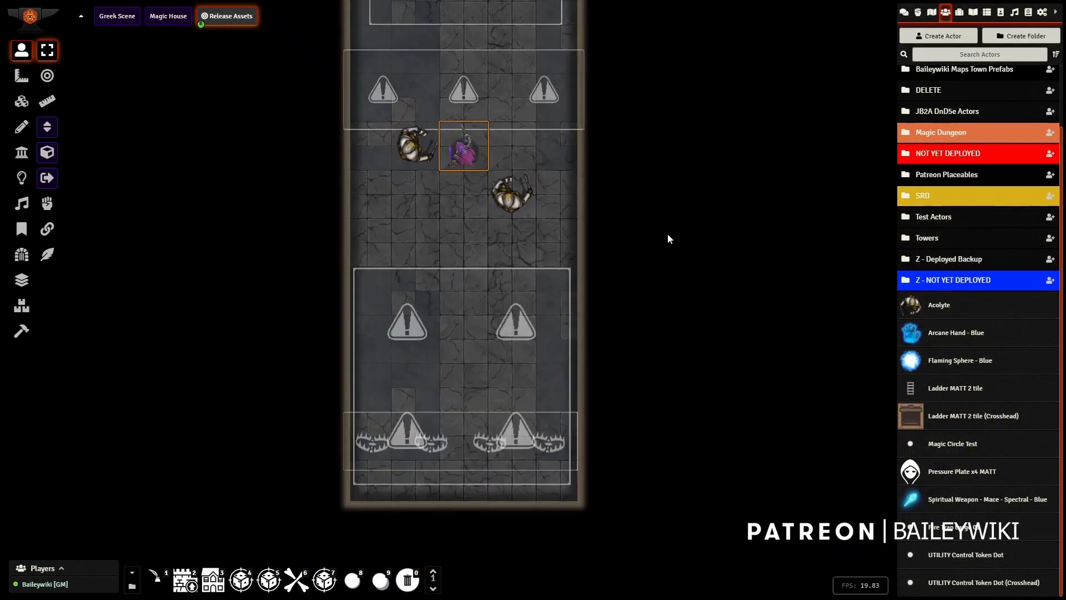
key("Down")
key("Down")
key("Down")
key("Down")
key("Down")
key("Down")
key("Down")
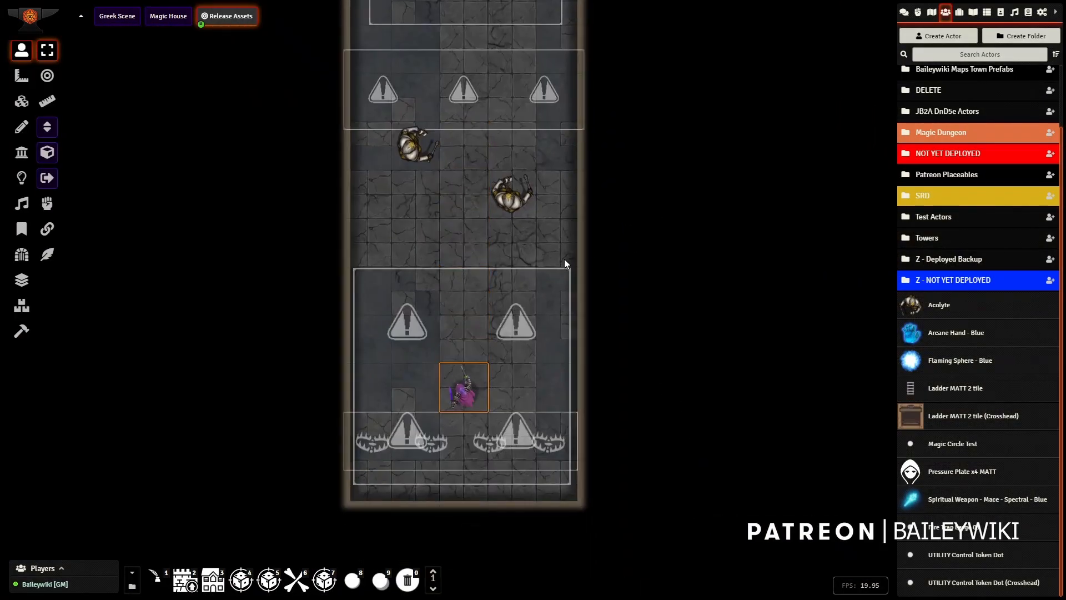
Step: Move the purple token back up the corridor, out of the rubble and next to the nearby acolyte
key("Up")
key("Up")
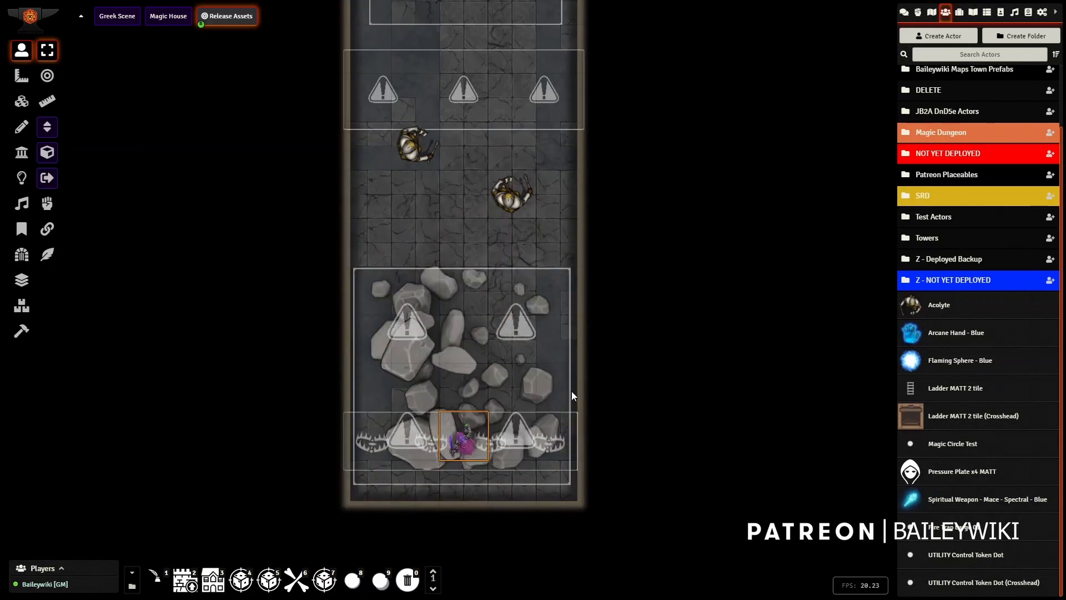
key("Up")
key("Up")
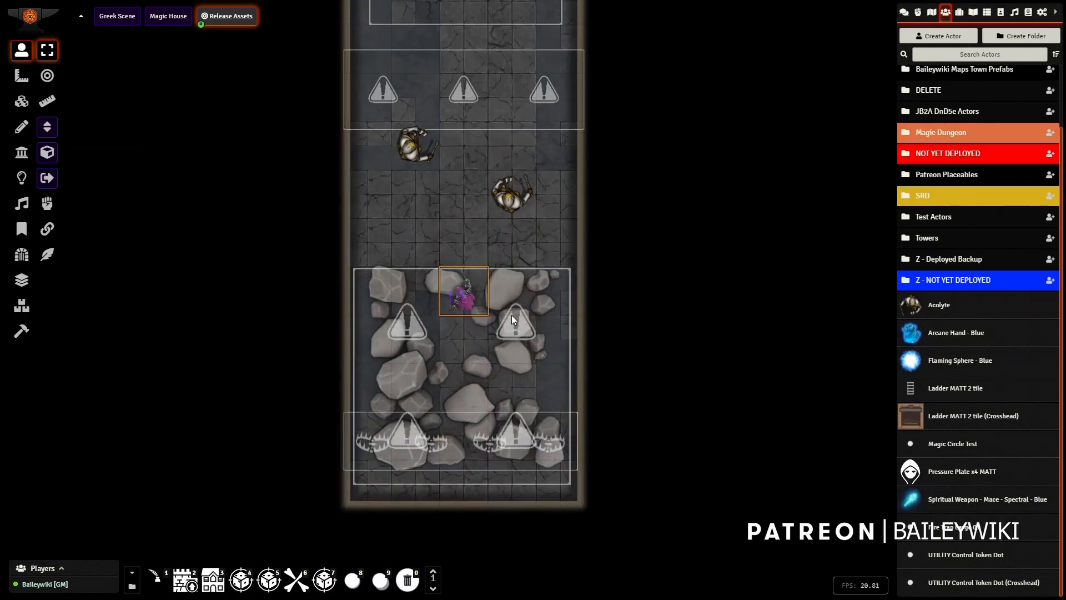
key("Up")
key("Up")
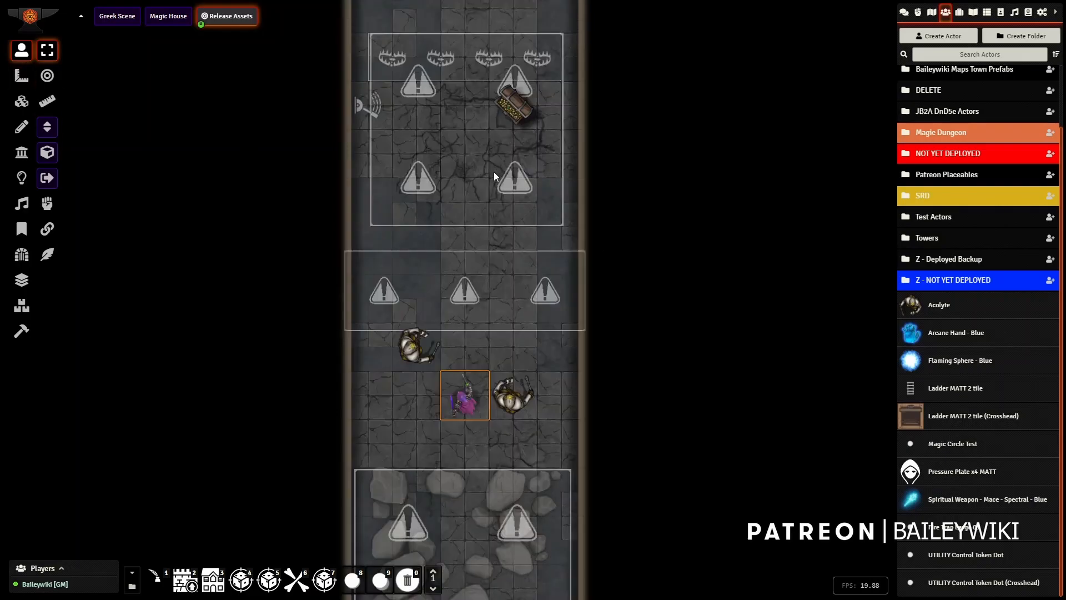
Step: Review the trigger settings of the bear-trap strip tile and the four-warning proximity tile in the upper trap
left_click(21, 100)
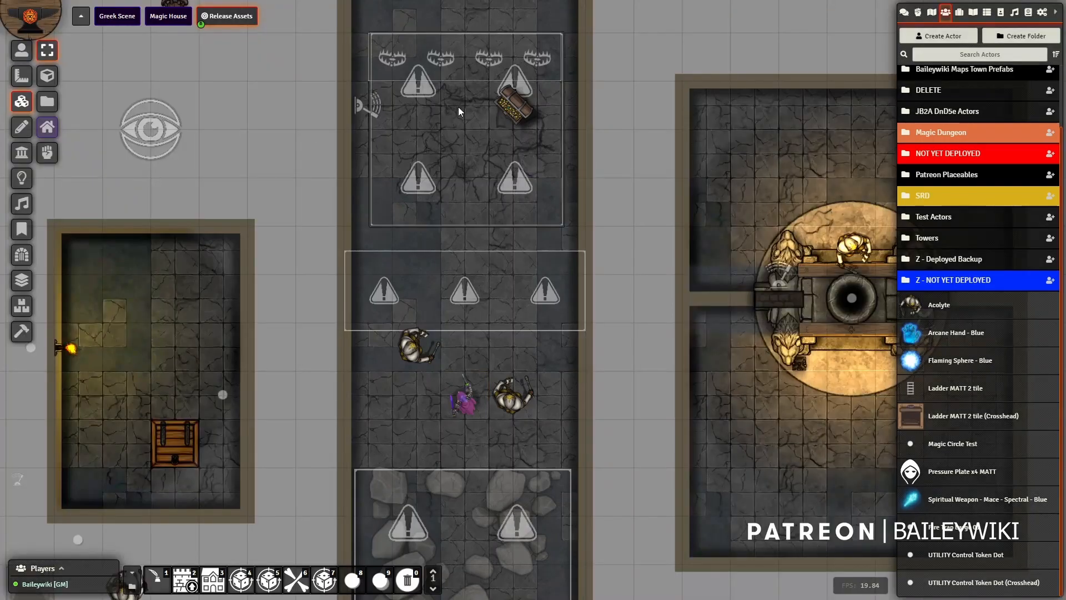
double_click(456, 58)
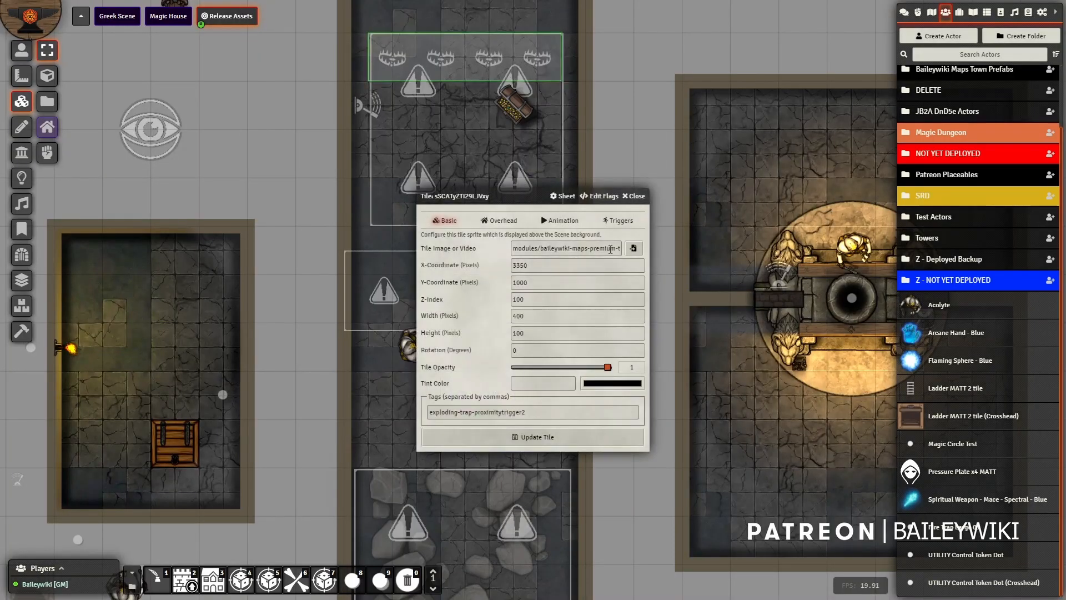
left_click(620, 220)
left_click(633, 195)
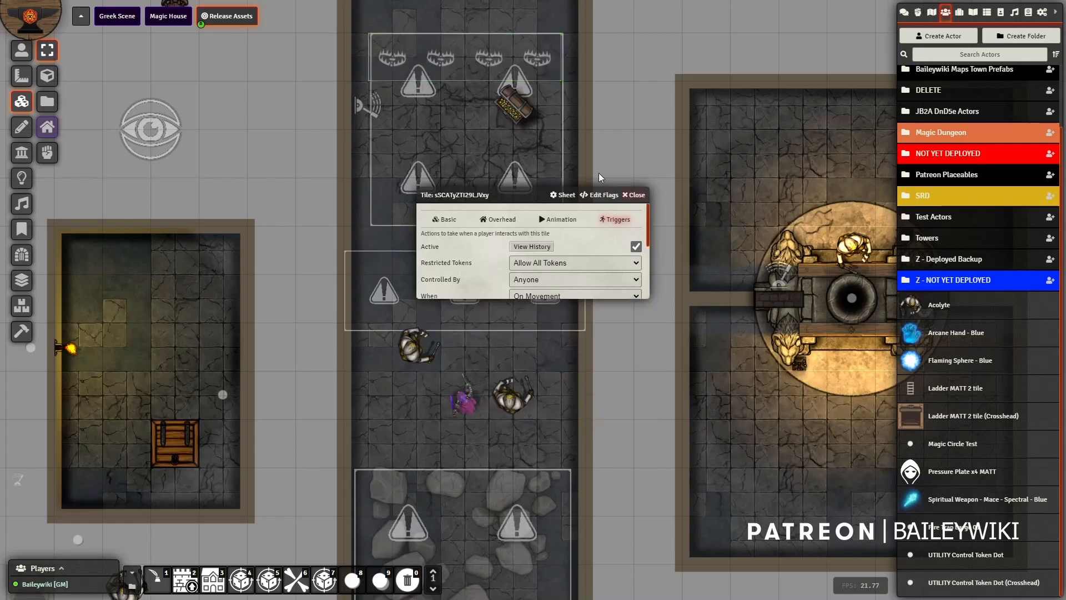
double_click(475, 151)
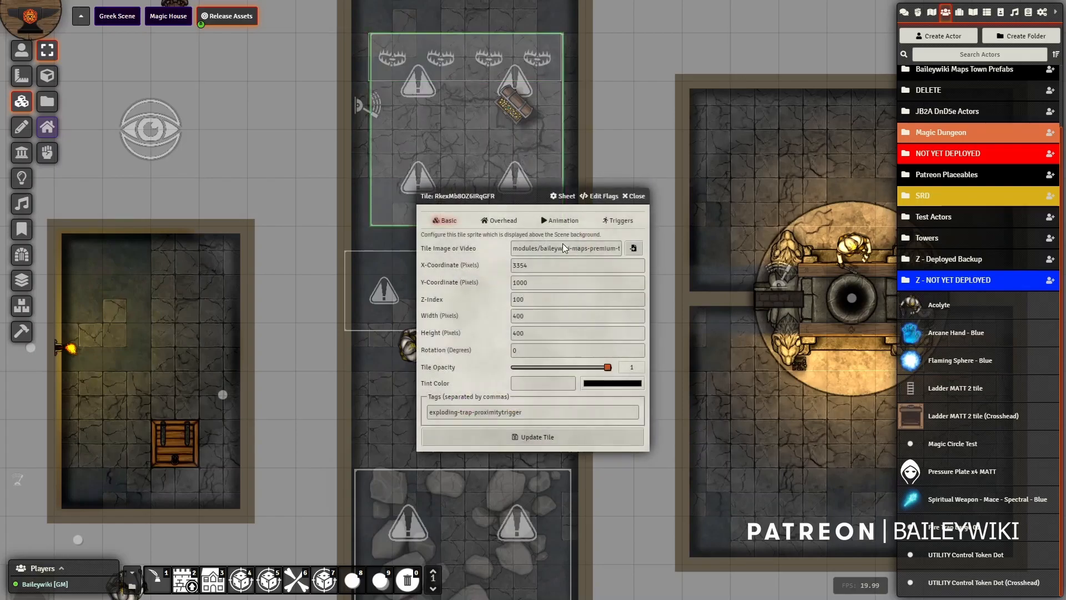
left_click(622, 221)
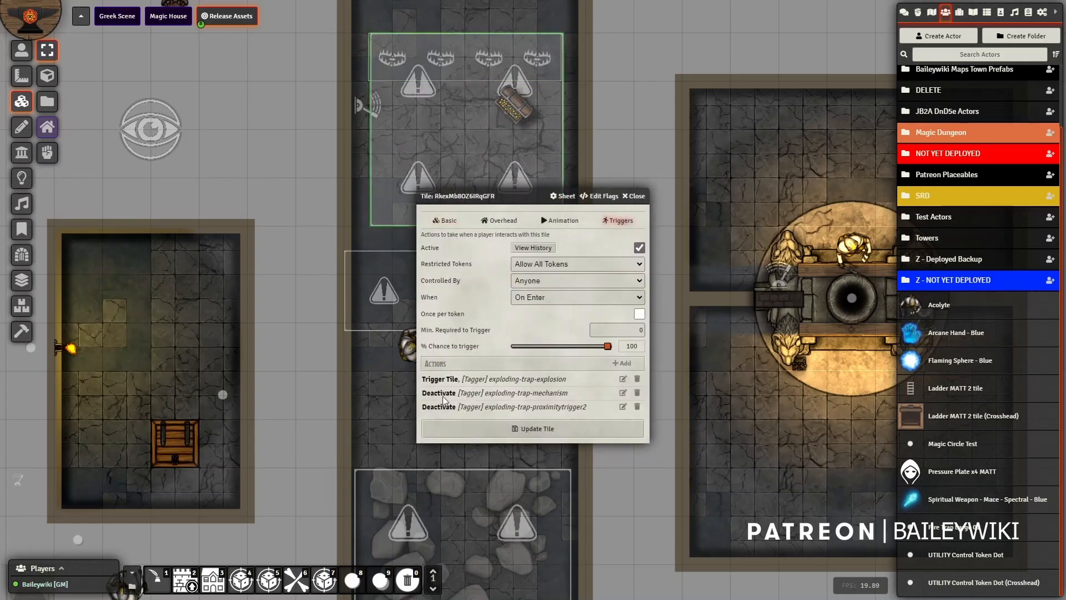